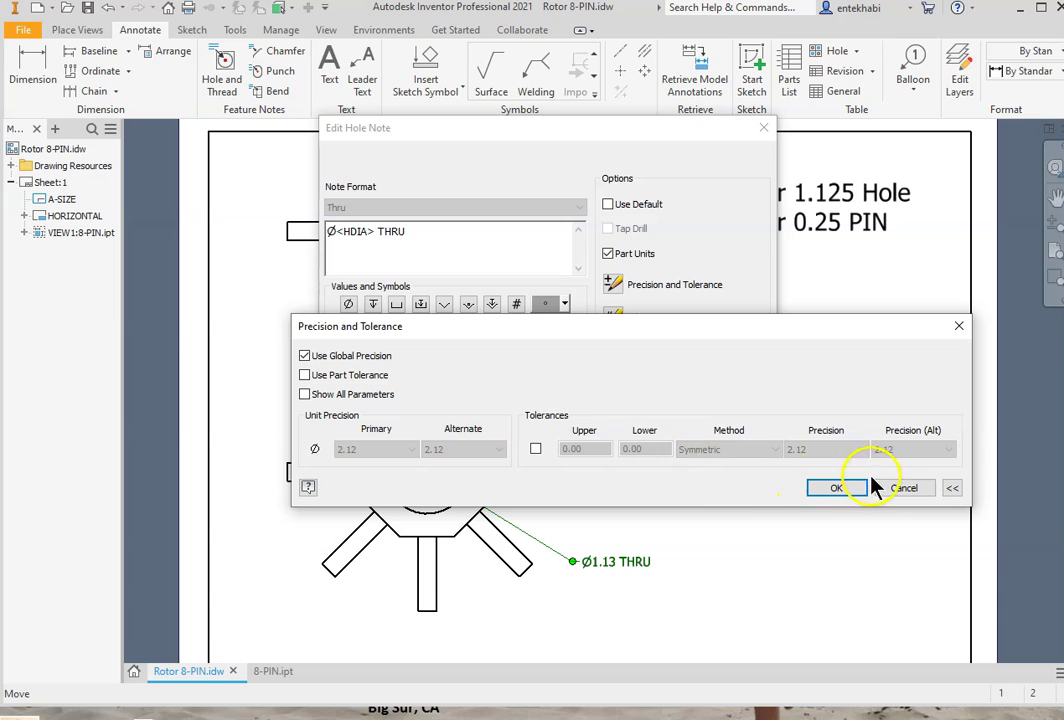
- Override the hole note's global precision, set primary unit precision to 3.123, and enable tolerances with a precision of 4.1234
left_click(952, 488)
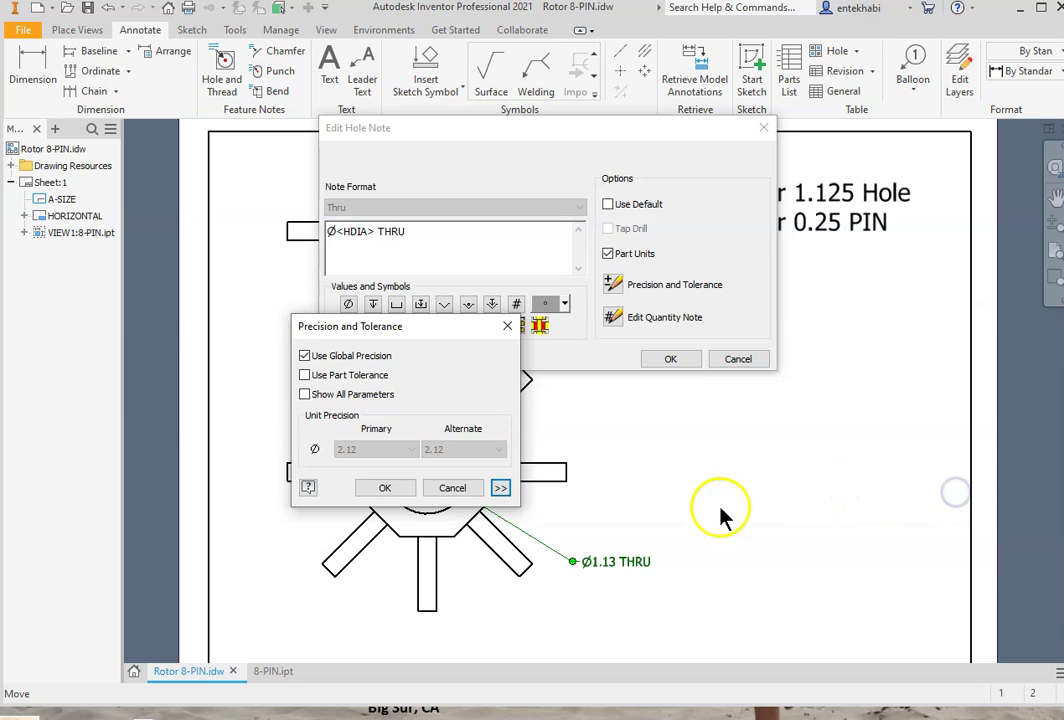
left_click(501, 489)
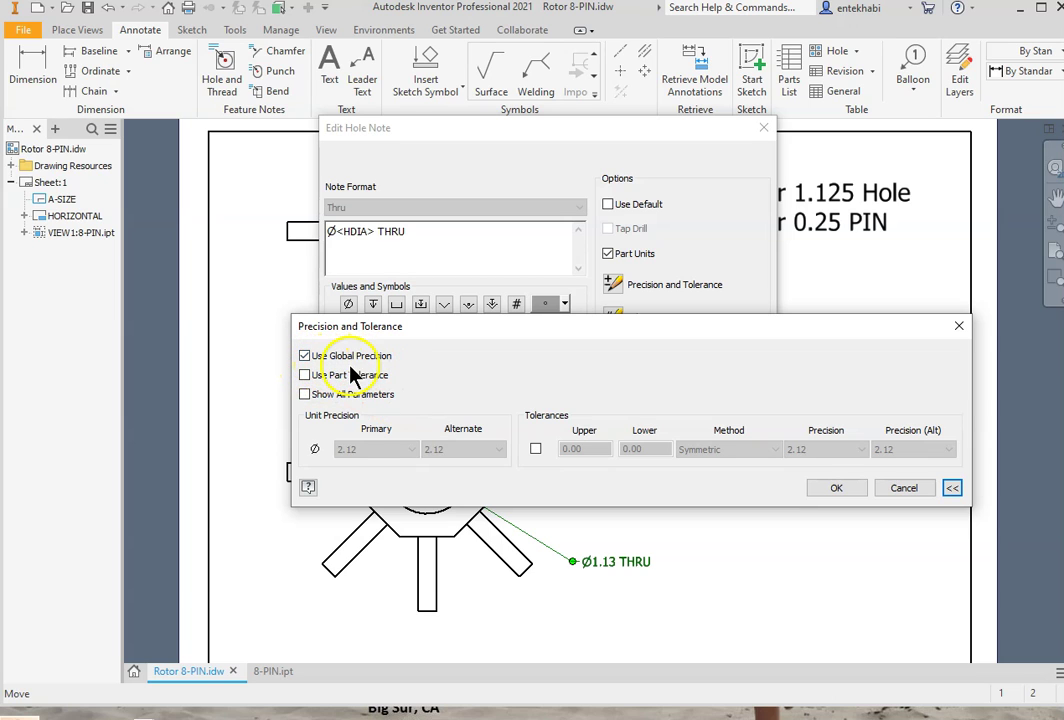
left_click(304, 356)
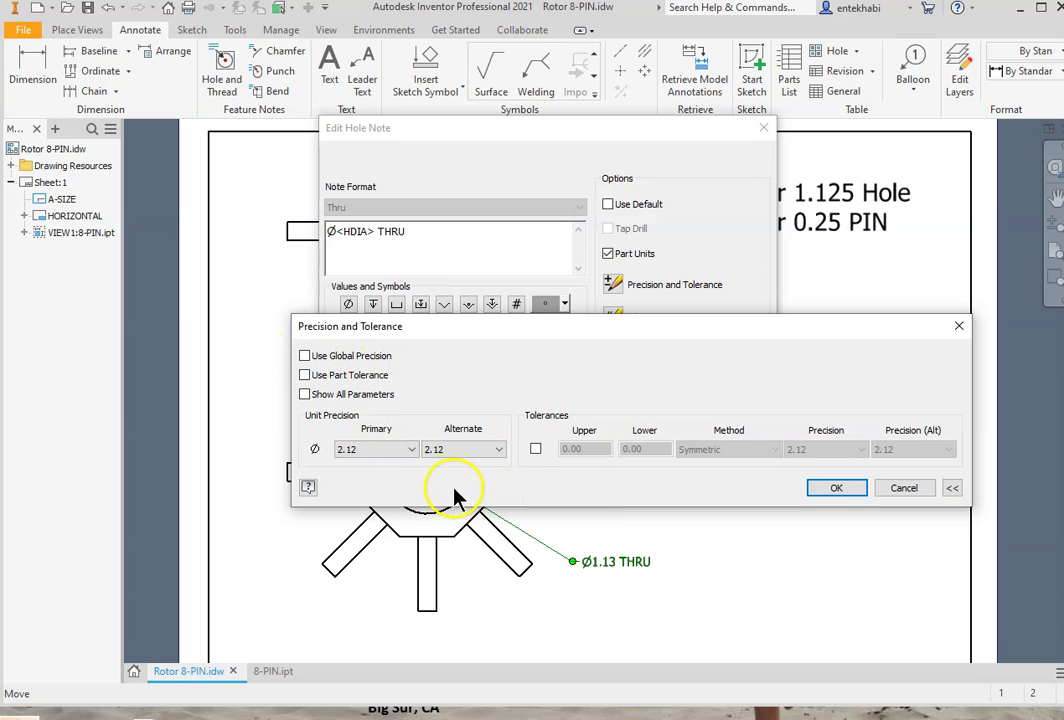
left_click(536, 449)
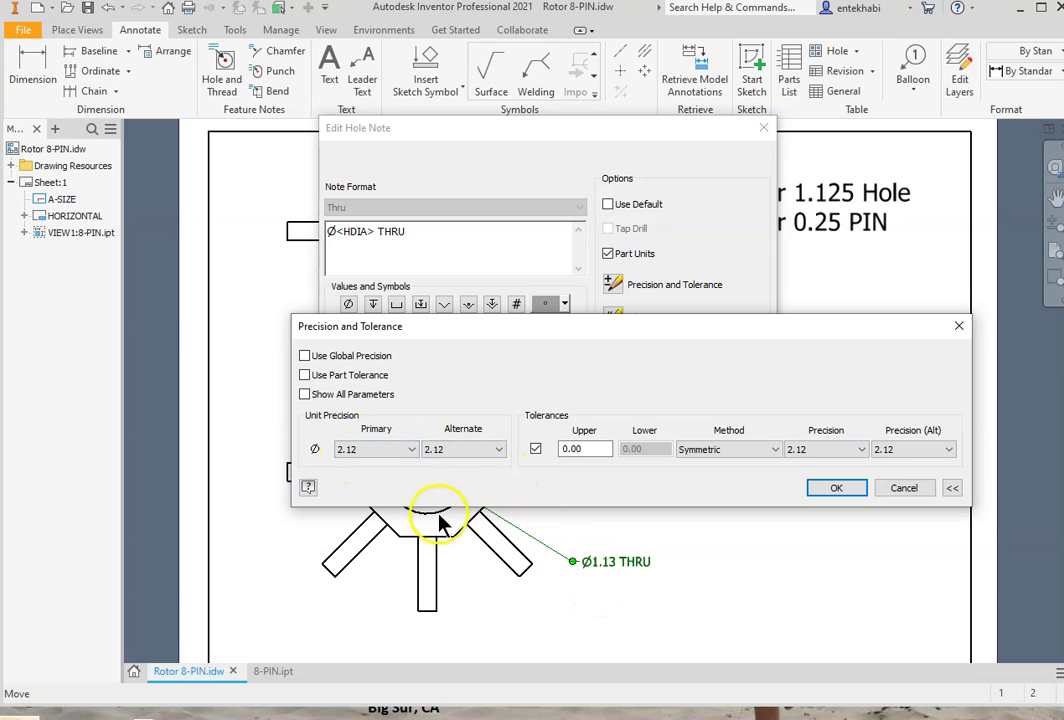
left_click(411, 449)
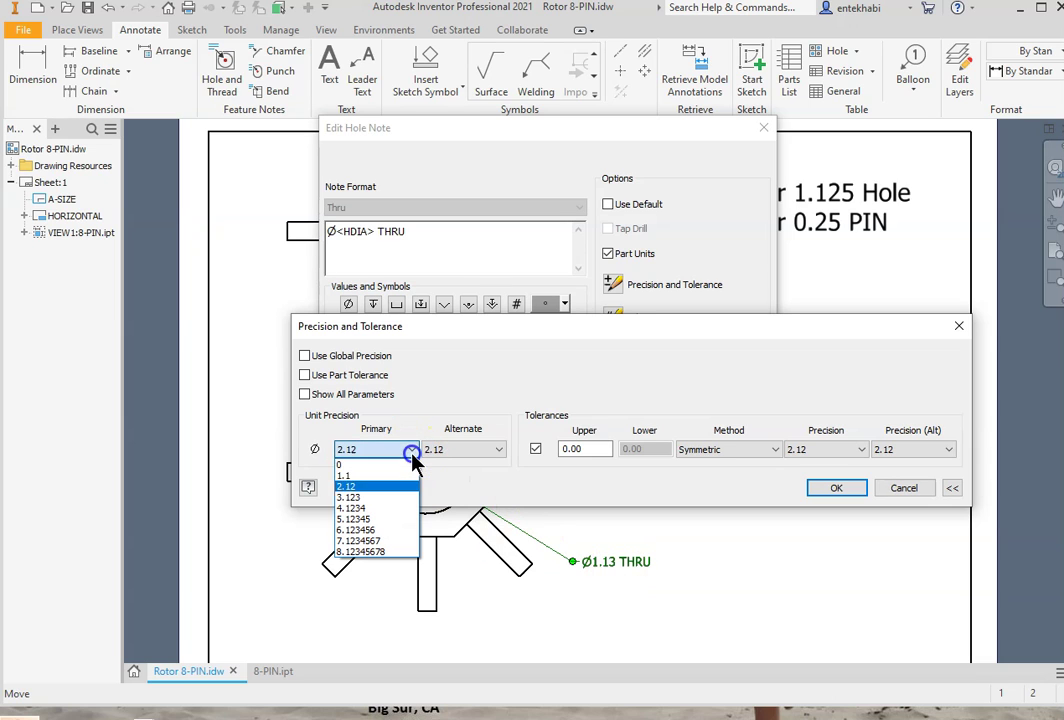
left_click(365, 497)
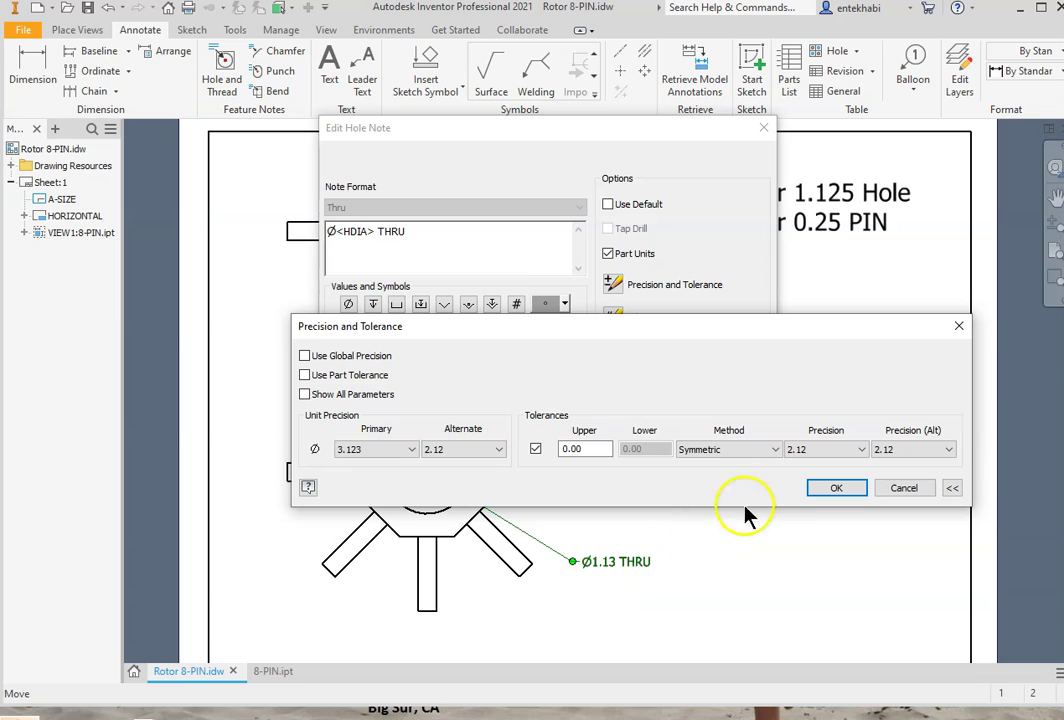
left_click(843, 449)
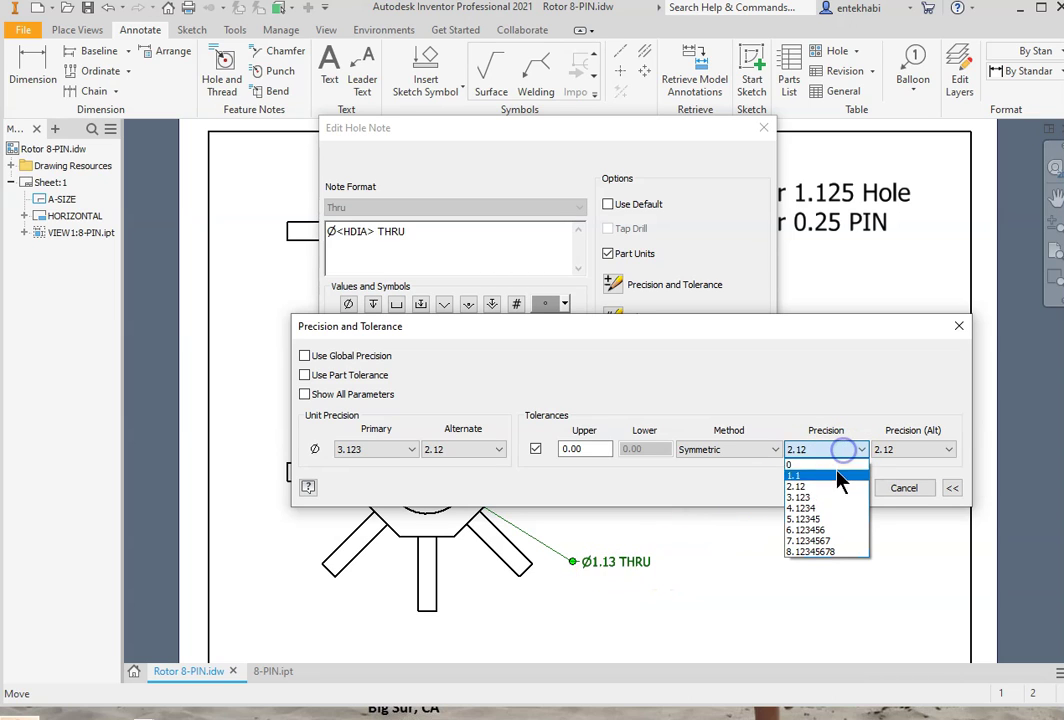
left_click(822, 508)
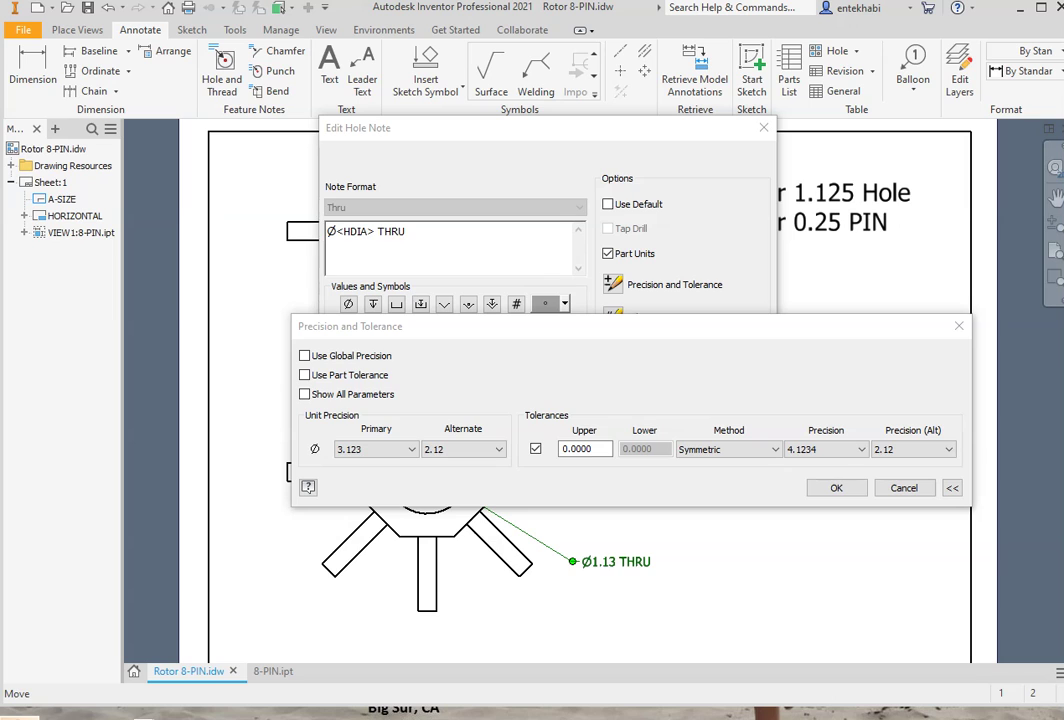
- Consult the running and sliding fits PDF in the browser for the RC3 hole limits covering a 1.125 inch diameter
left_click_drag(0, 175, 480, 107)
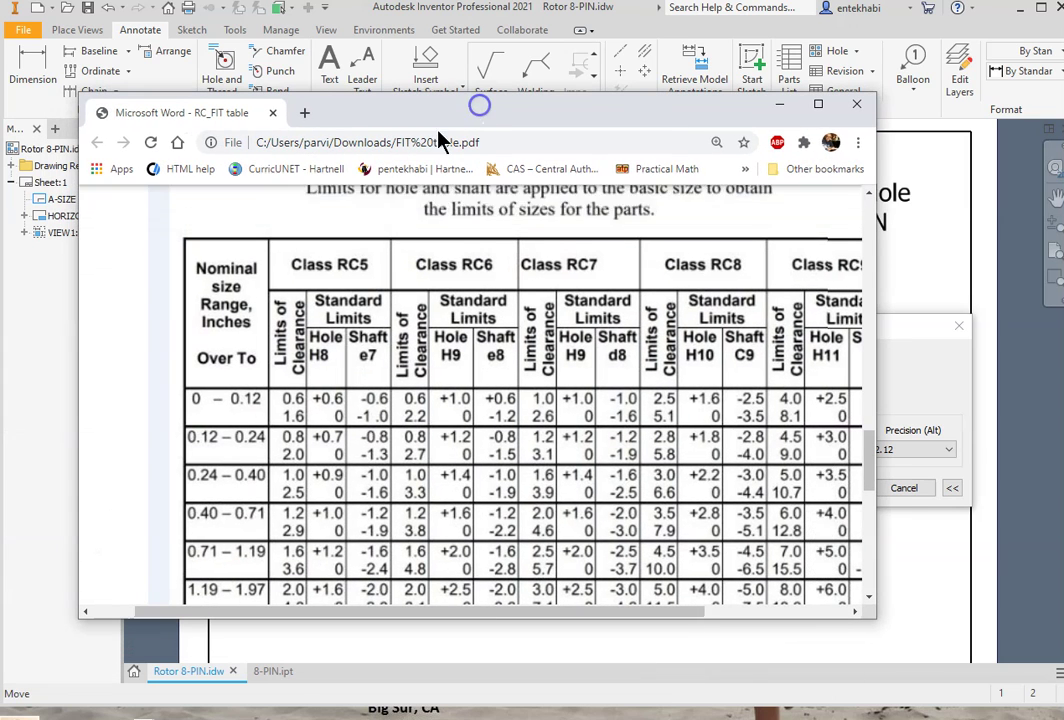
scroll(435, 340, "up", 3)
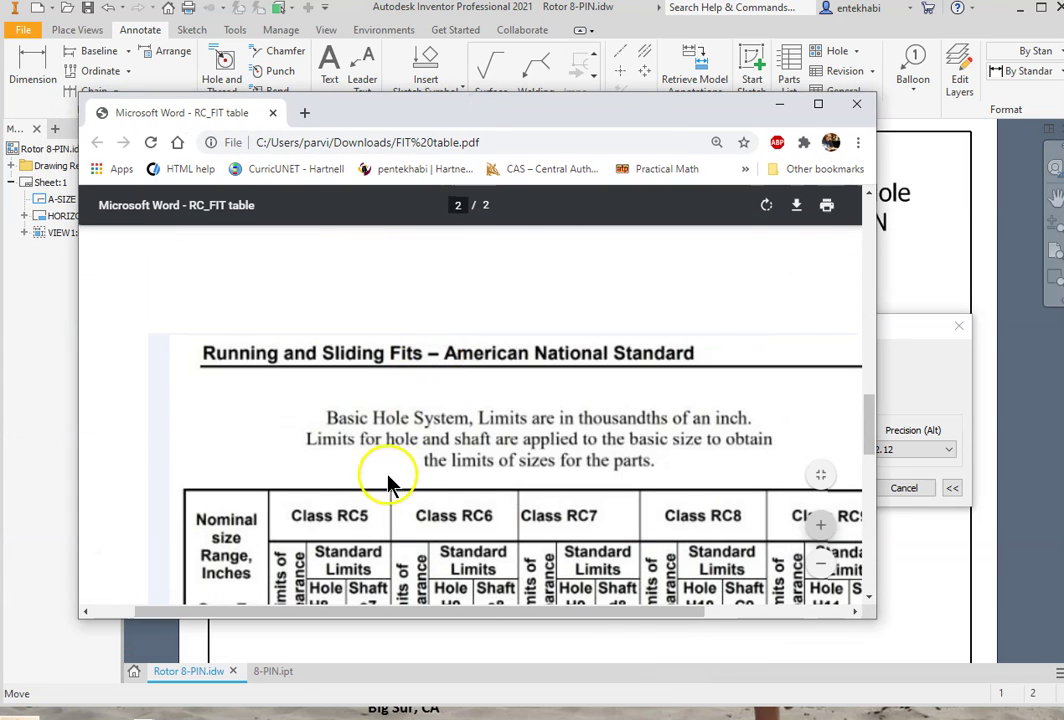
scroll(418, 530, "up", 15)
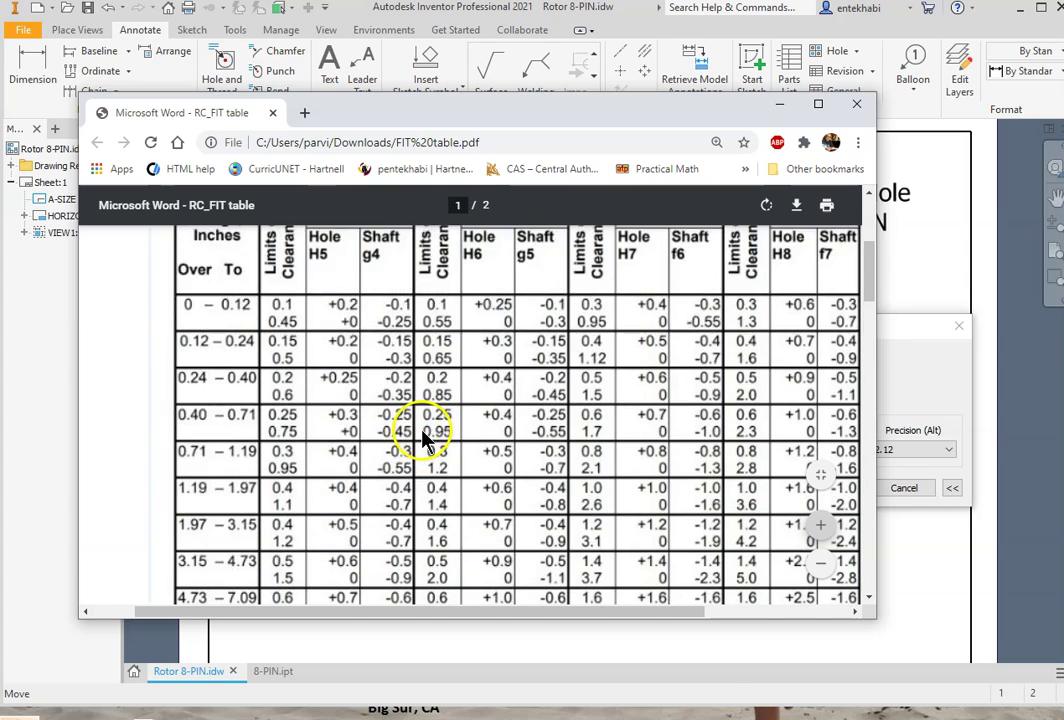
scroll(380, 332, "up", 2)
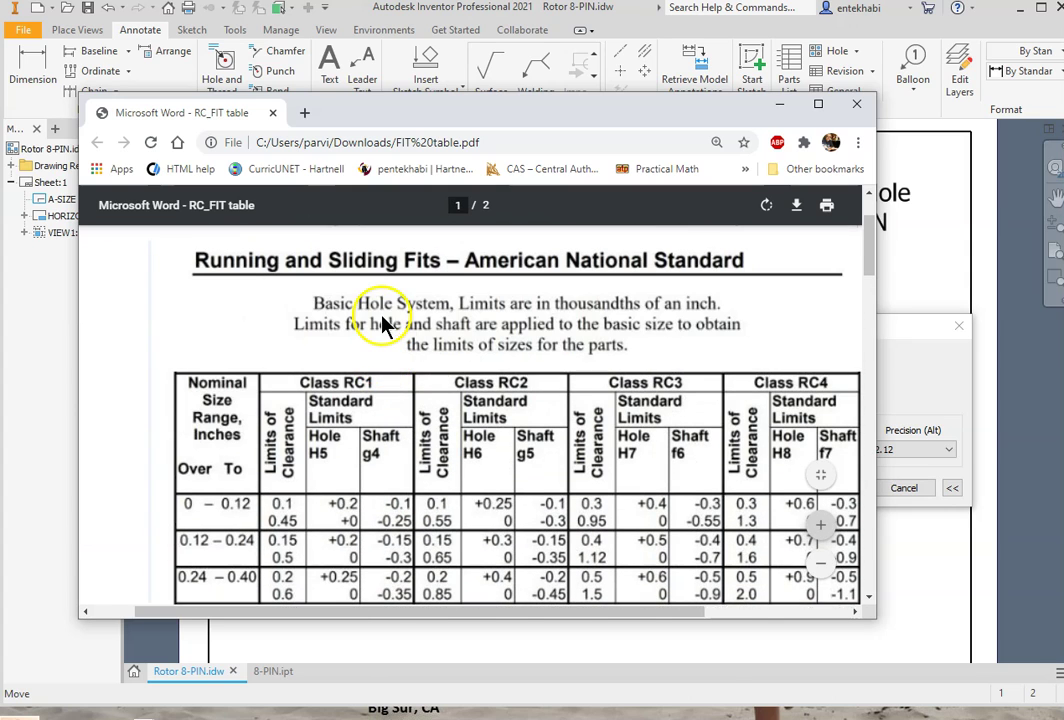
scroll(473, 404, "down", 1)
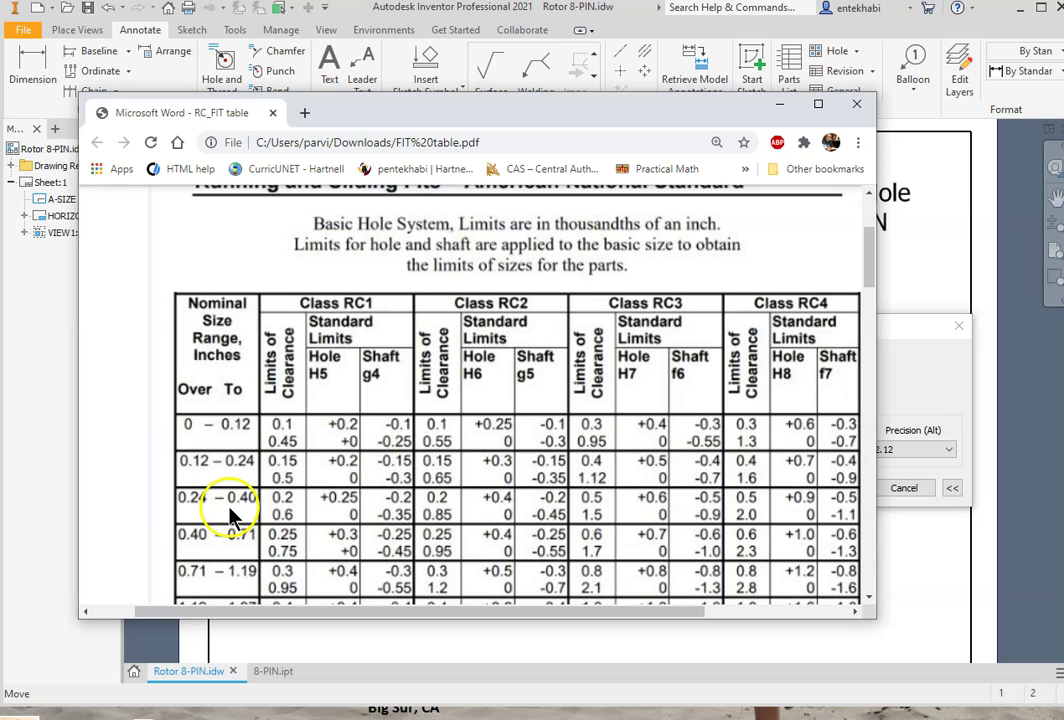
scroll(245, 510, "down", 3)
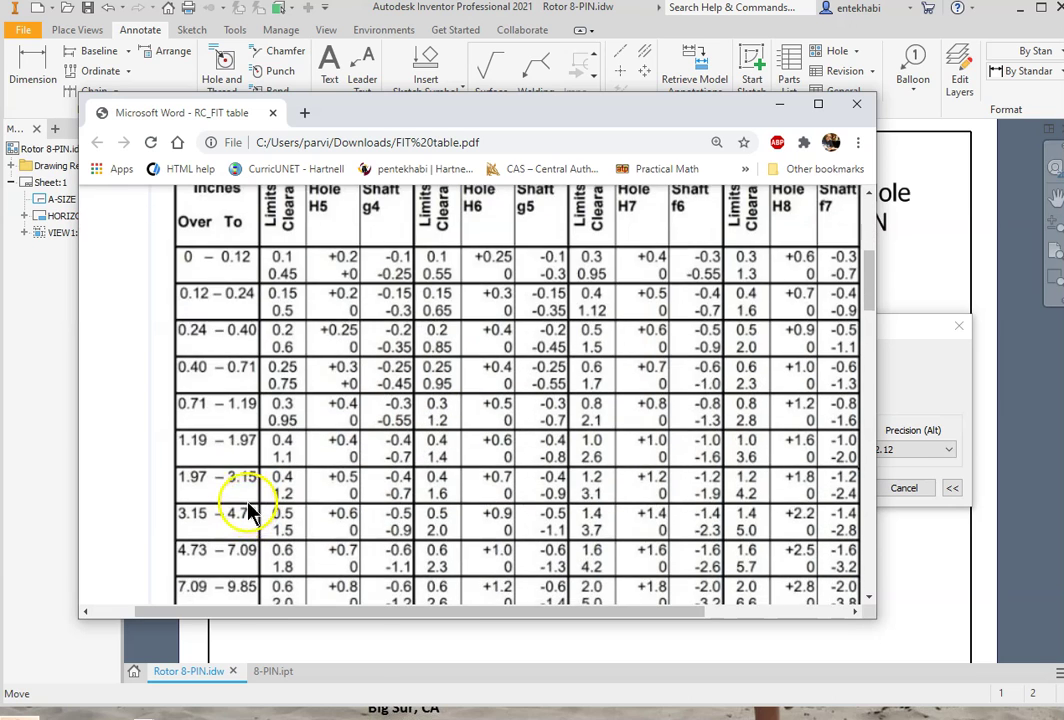
scroll(242, 490, "down", 2)
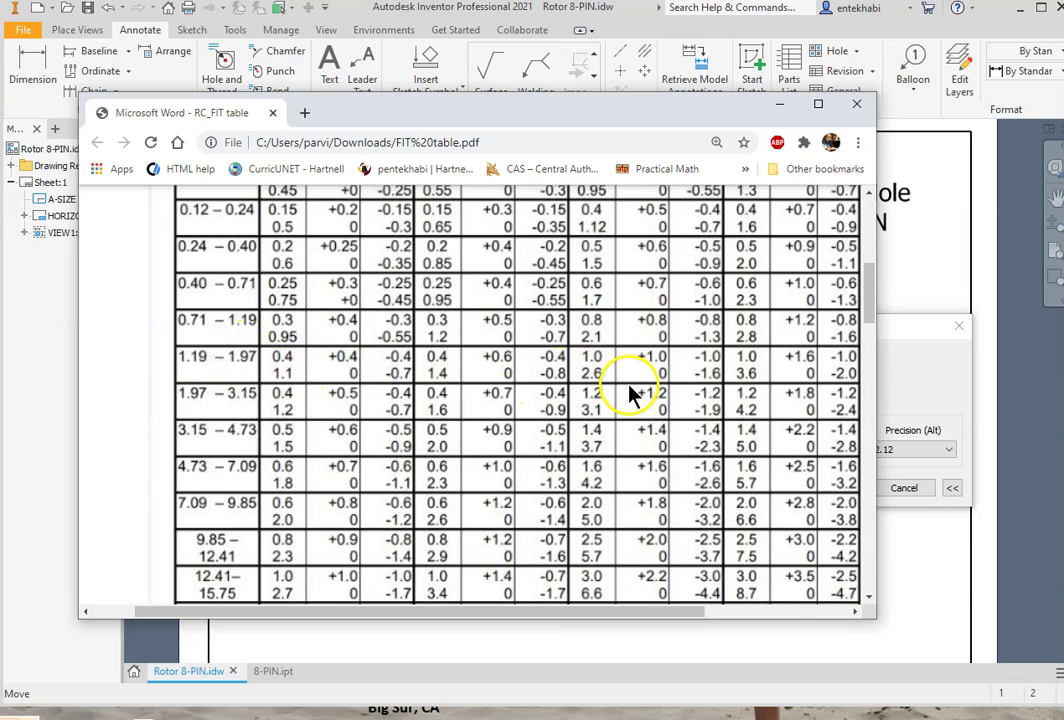
scroll(632, 395, "up", 5)
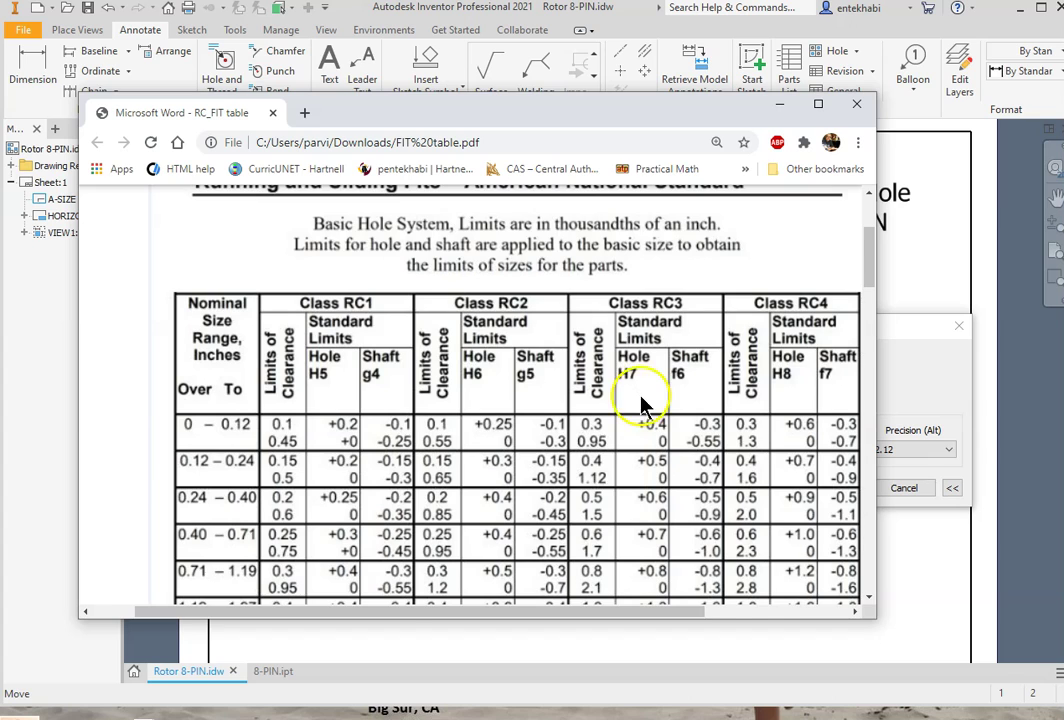
scroll(641, 404, "down", 2)
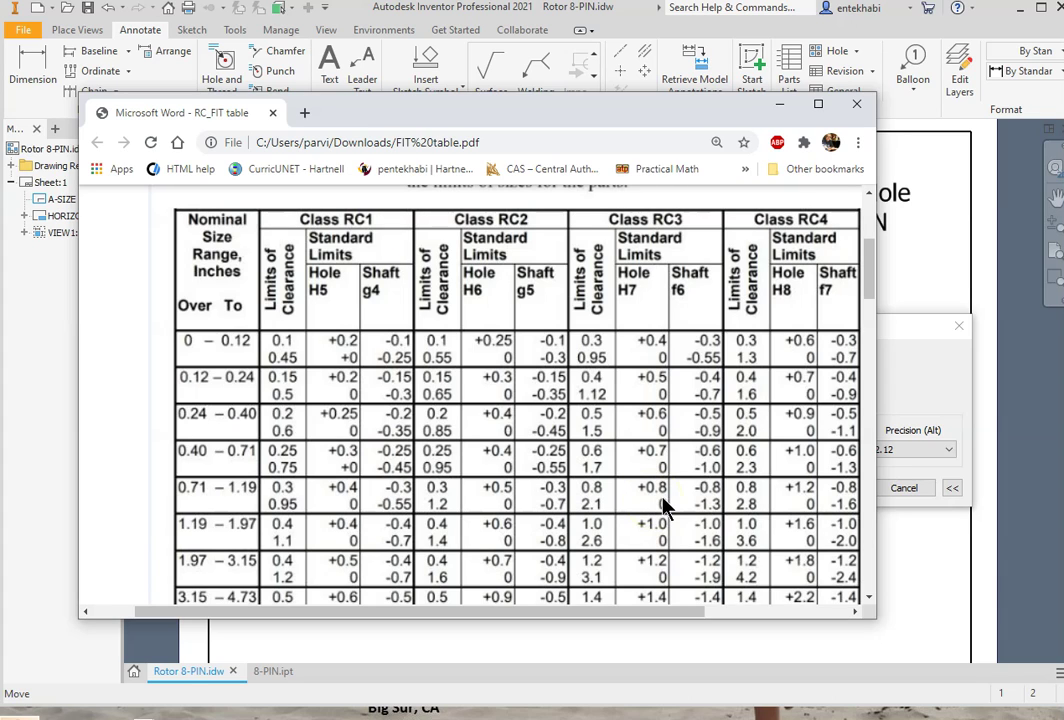
left_click(779, 104)
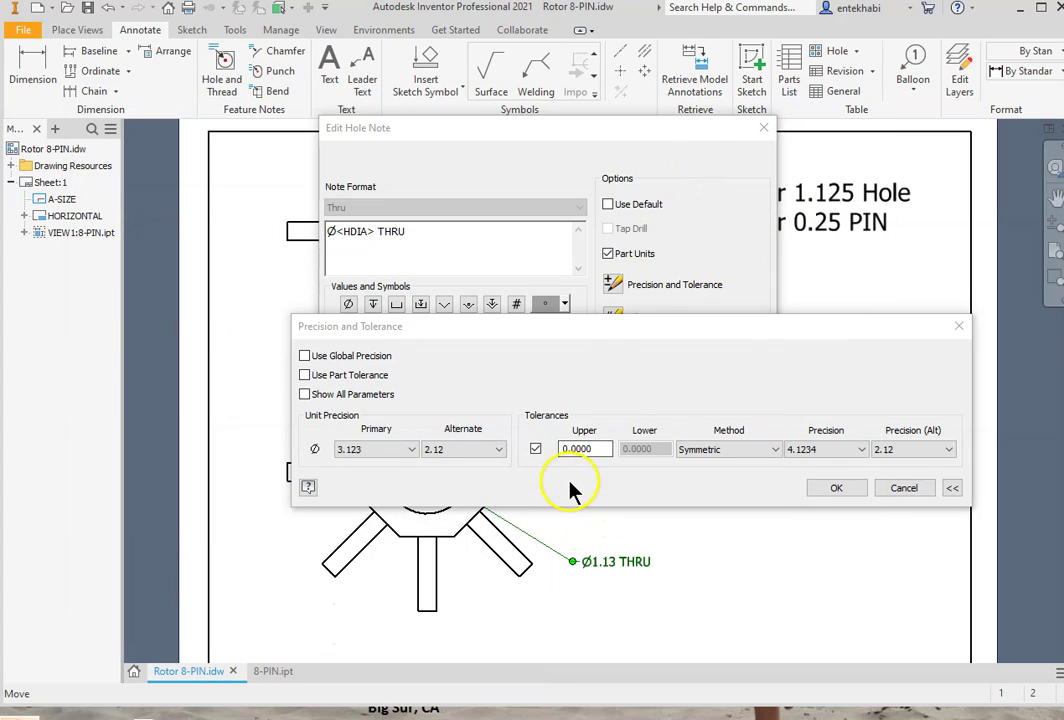
- Set the hole note's upper tolerance to 0.0008 with the Limits - Stacked method and apply it to the note
left_click(590, 450)
key("BackSpace")
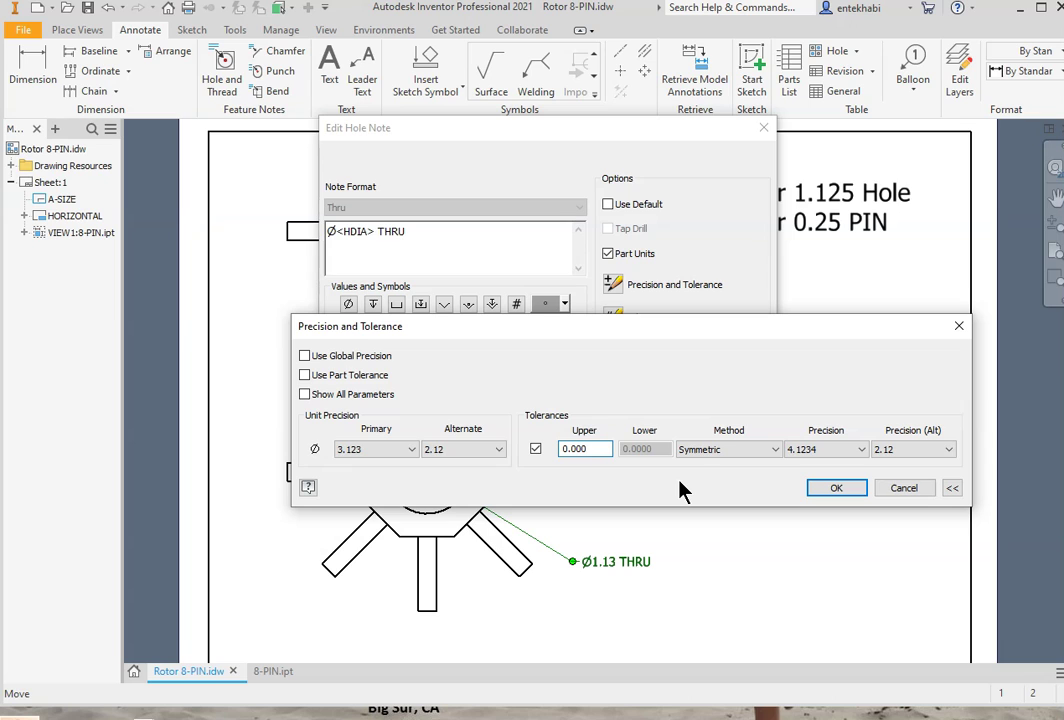
type("8")
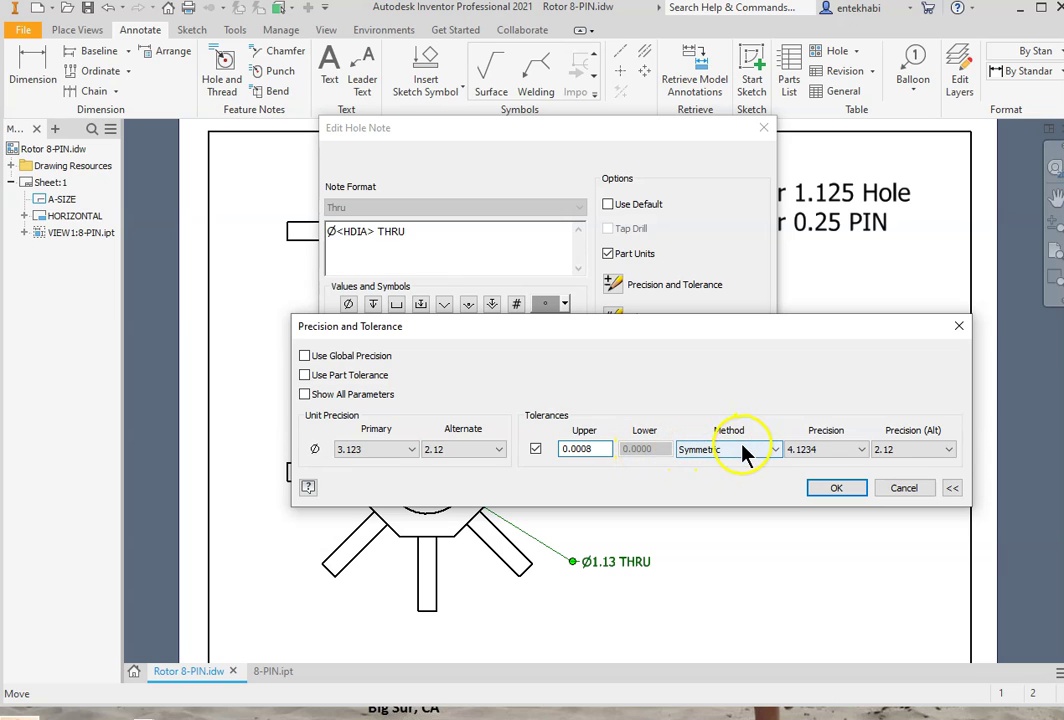
left_click(770, 451)
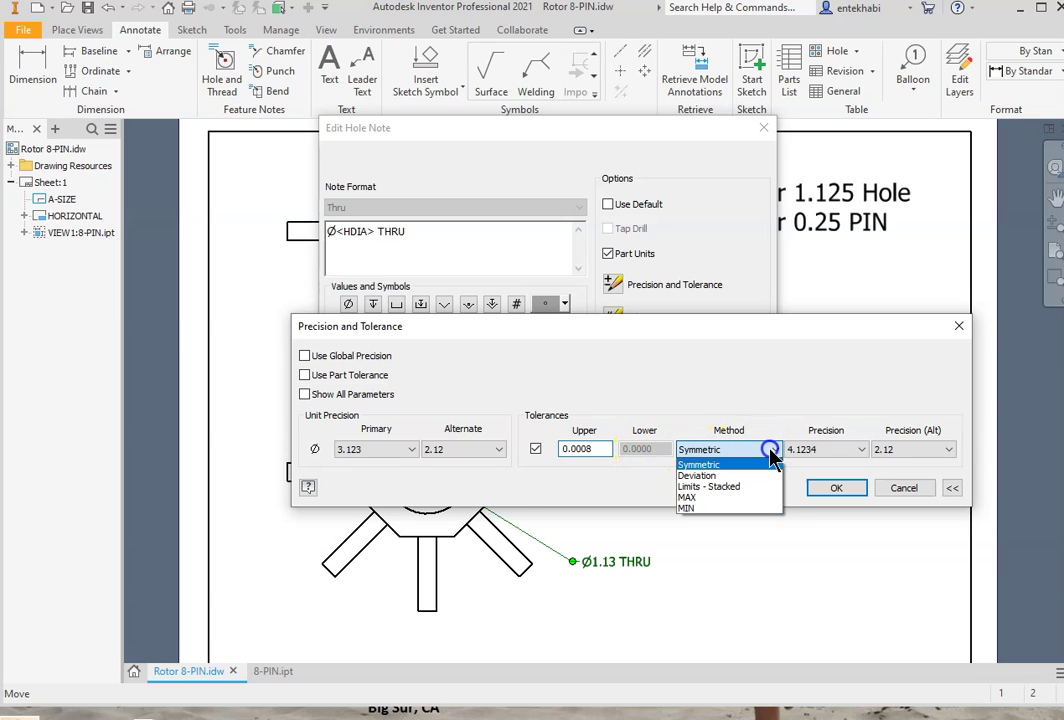
left_click(718, 491)
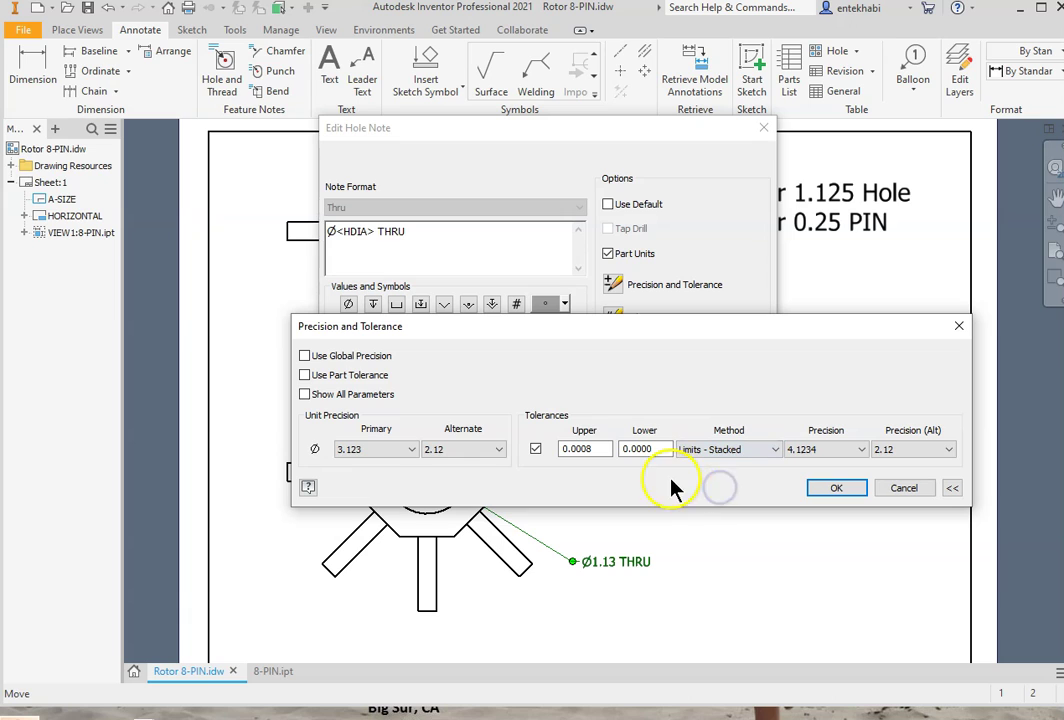
left_click(637, 454)
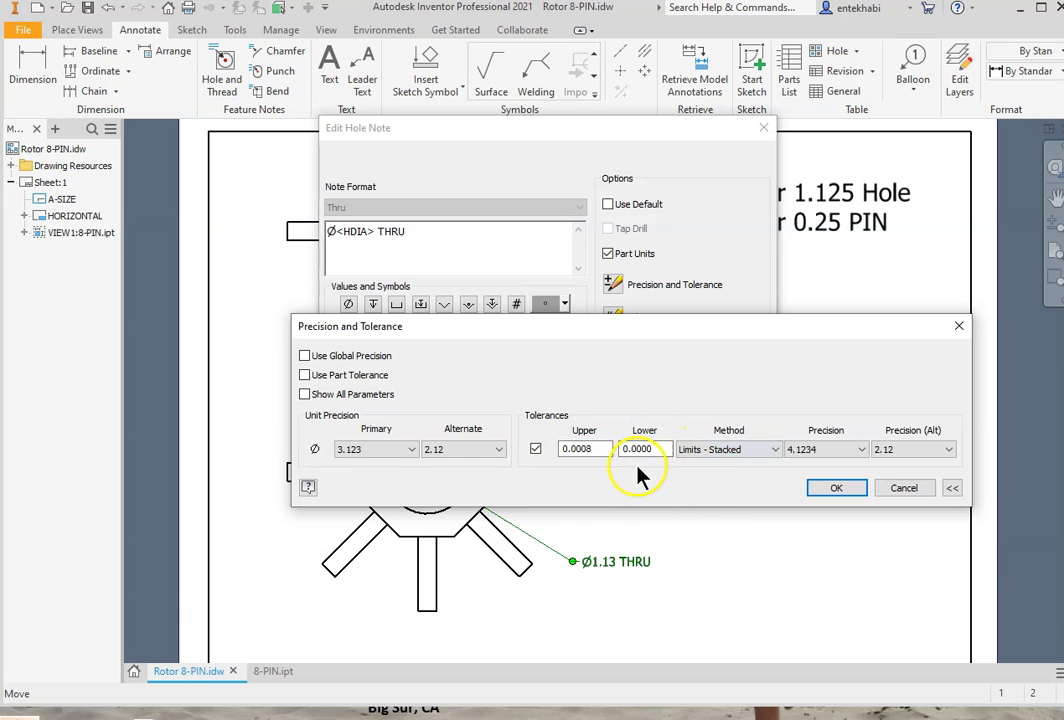
left_click(830, 492)
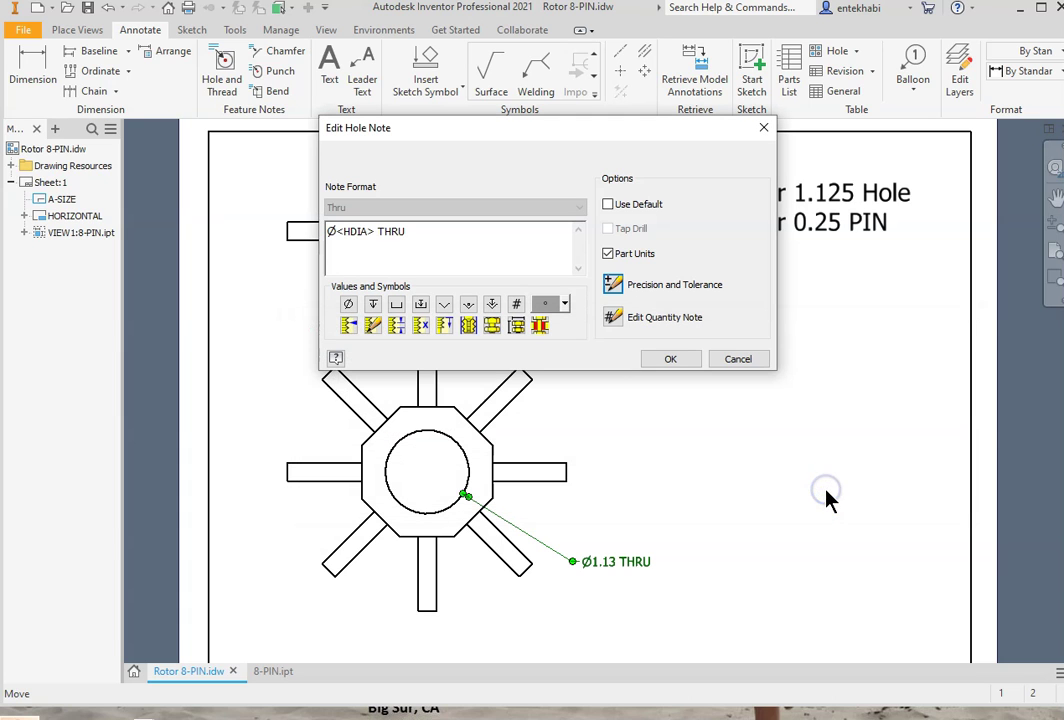
left_click(663, 359)
scroll(620, 598, "up", 3)
left_click_drag(620, 598, 550, 592)
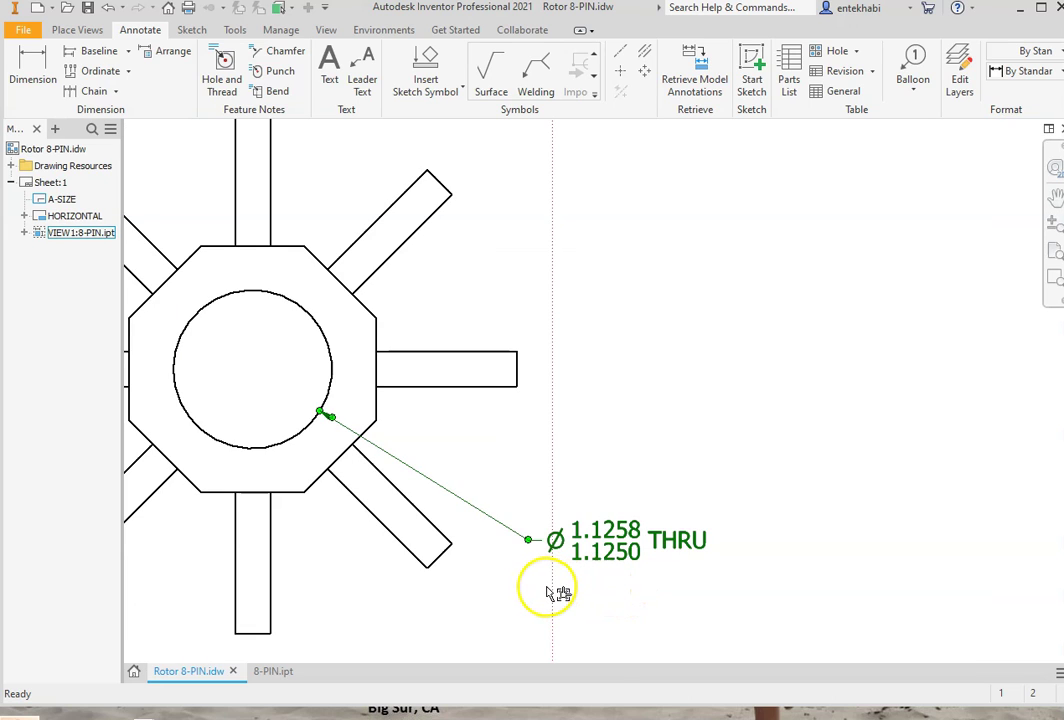
left_click(452, 599)
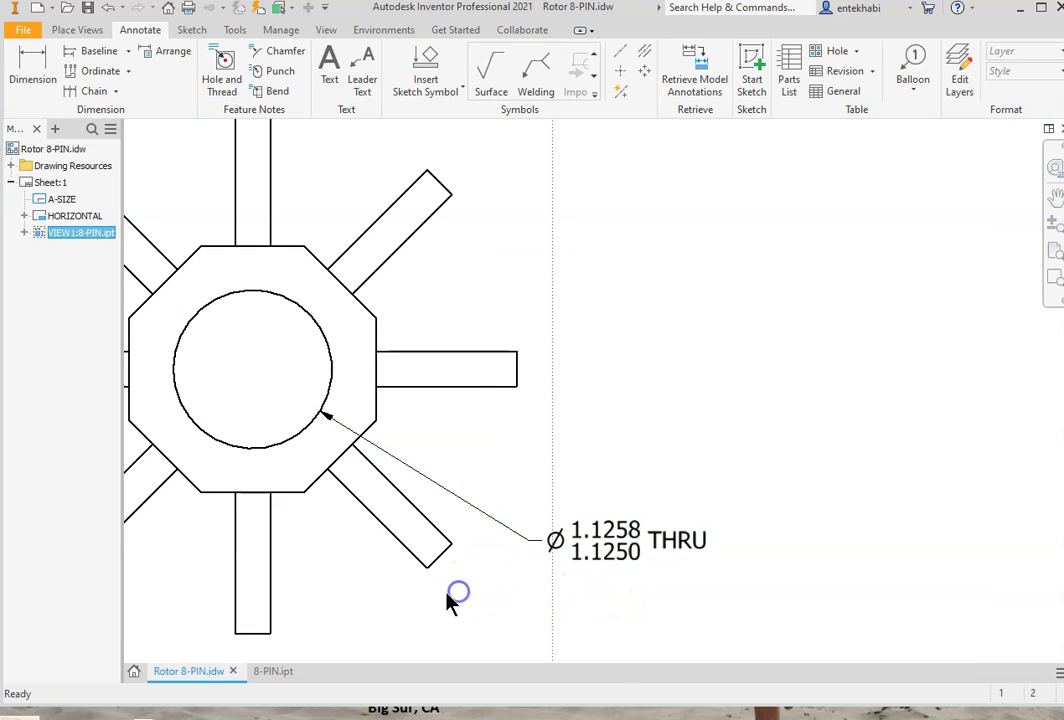
- Consult the fits PDF in the browser for the RC6 shaft limits covering the 0.25 inch pin diameter
scroll(399, 641, "down", 3)
mouse_move(368, 563)
middle_mouse_down()
mouse_move(416, 492)
mouse_move(481, 528)
middle_mouse_up()
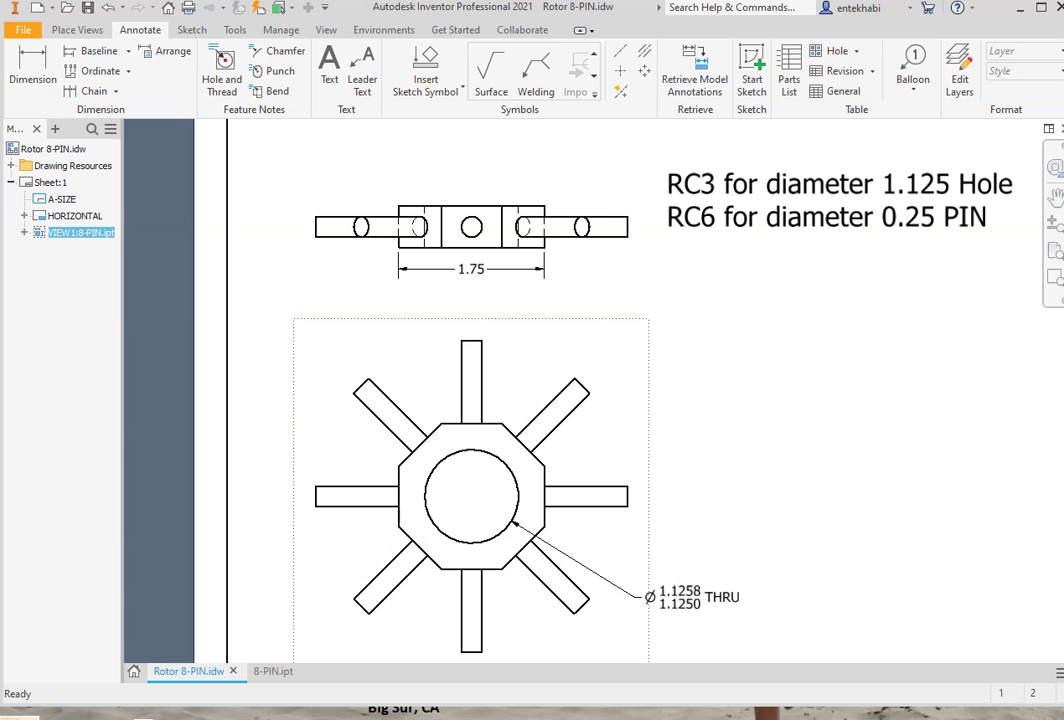
scroll(511, 522, "down", 5)
scroll(492, 527, "up", 4)
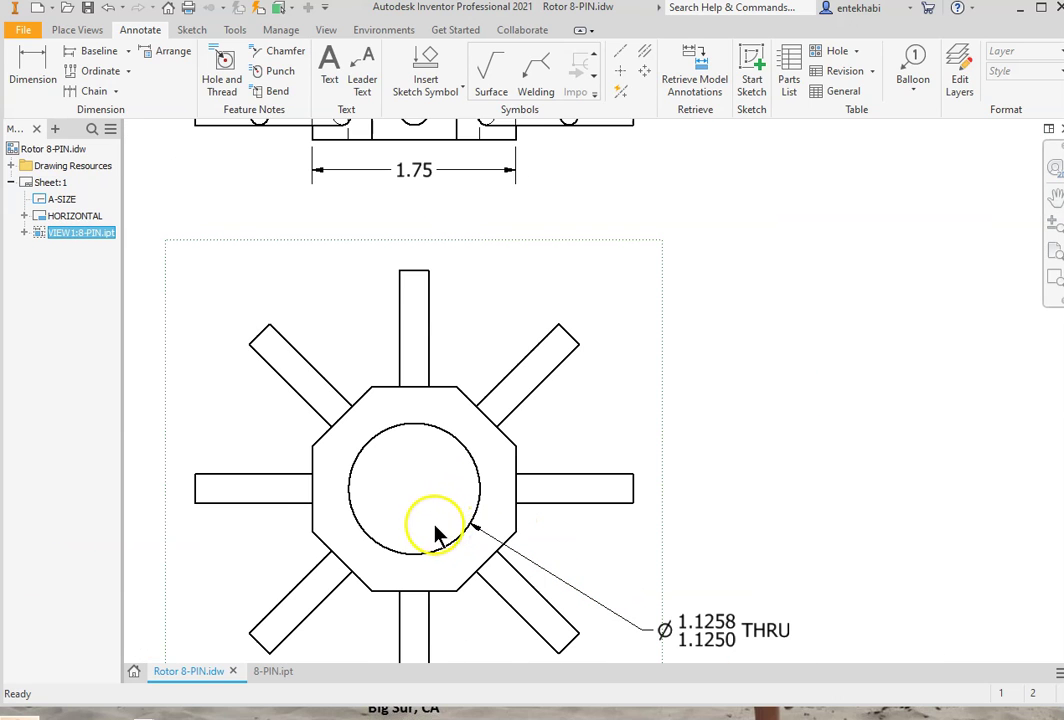
scroll(427, 541, "up", 4)
middle_click_drag(427, 541, 344, 487)
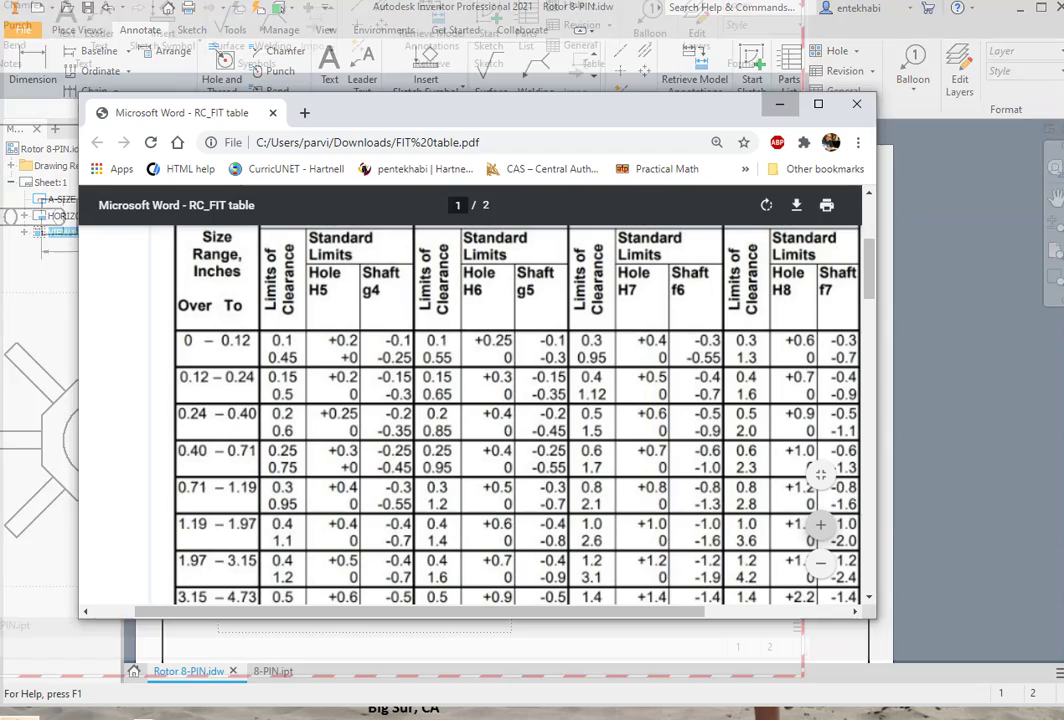
left_click(330, 706)
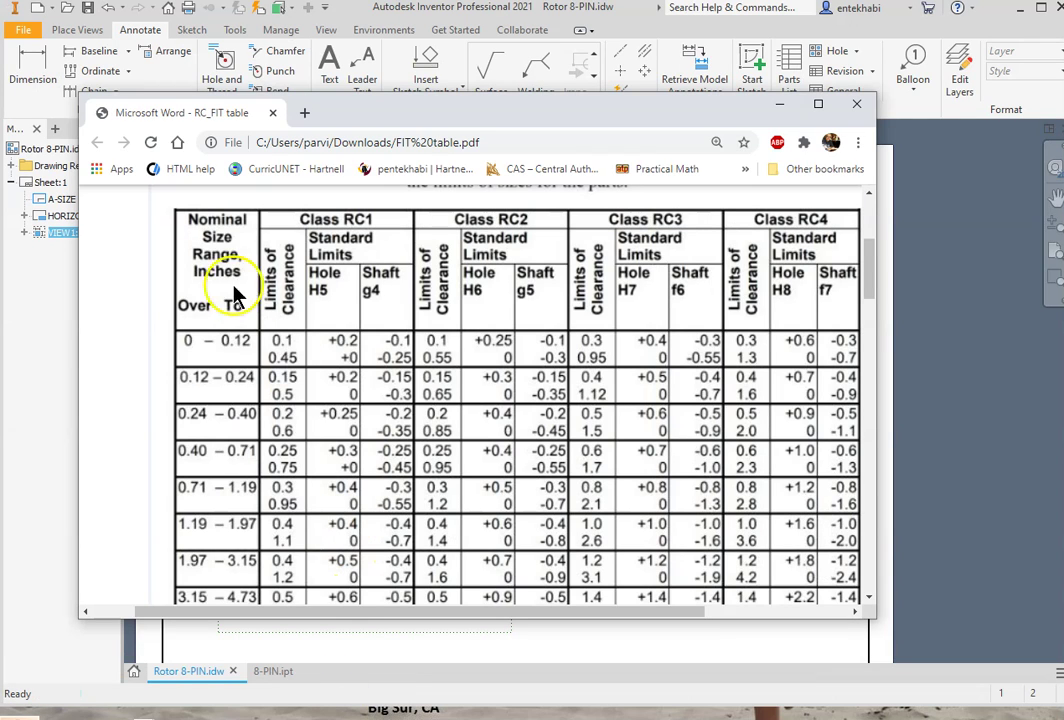
scroll(470, 356, "down", 1)
scroll(470, 356, "down", 8)
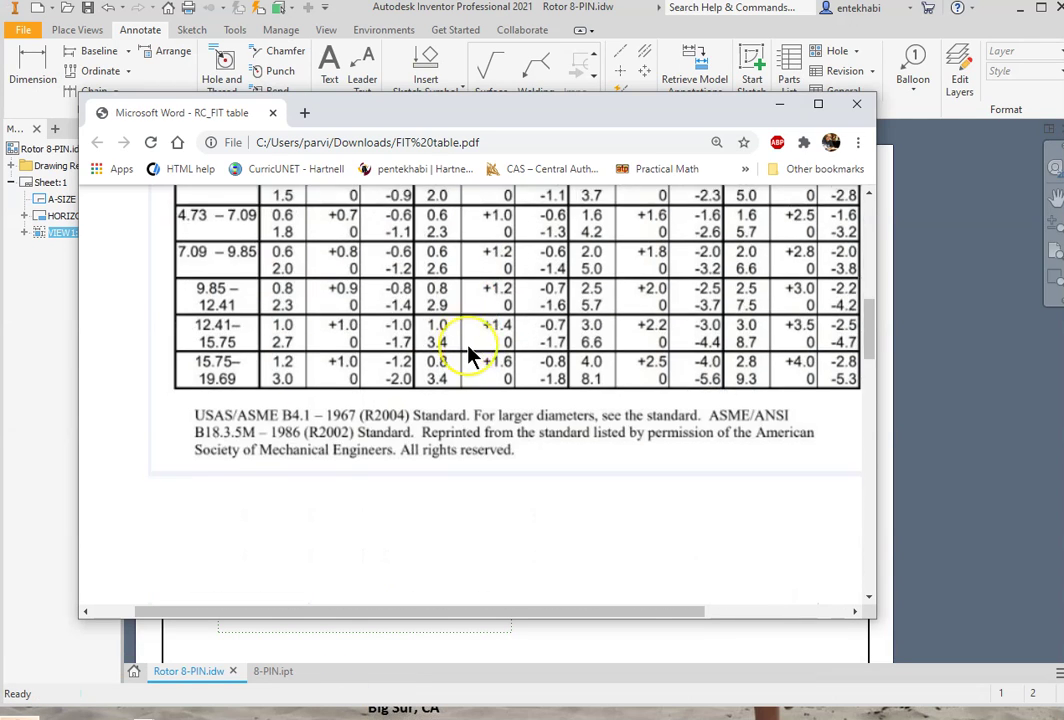
scroll(474, 356, "down", 2)
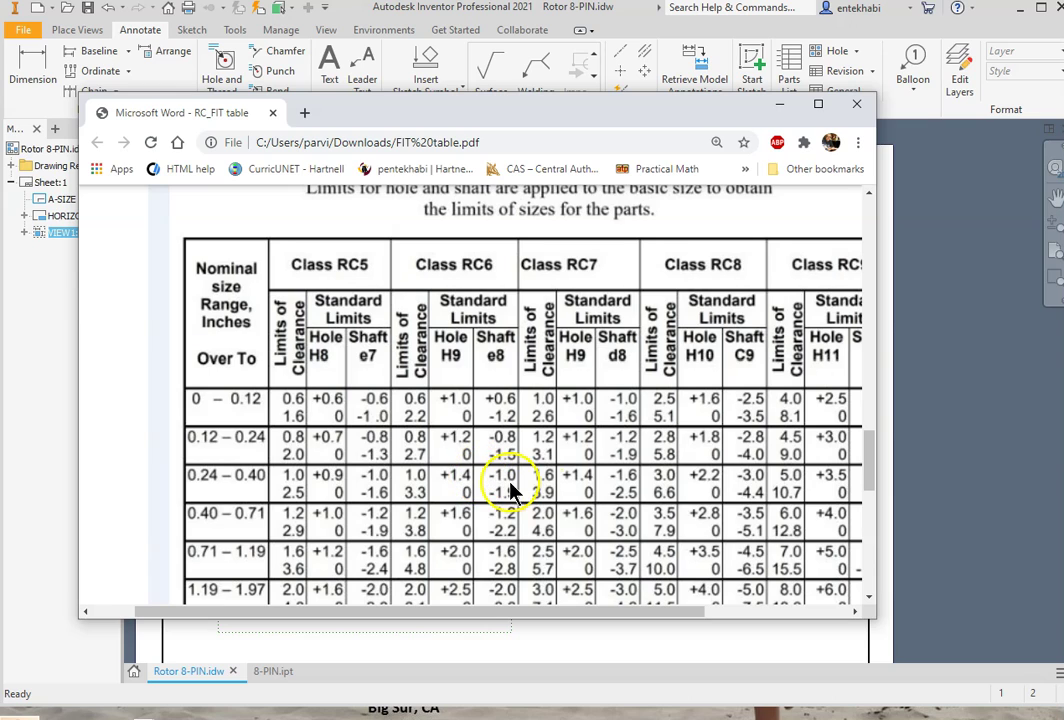
left_click(777, 105)
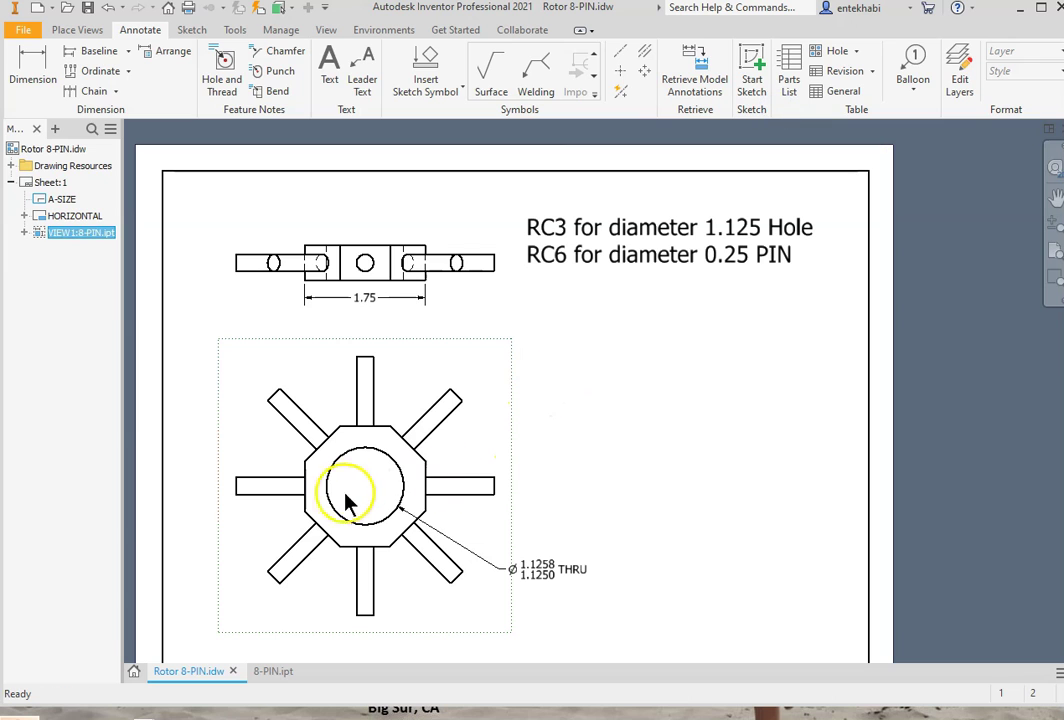
scroll(356, 408, "up", 1)
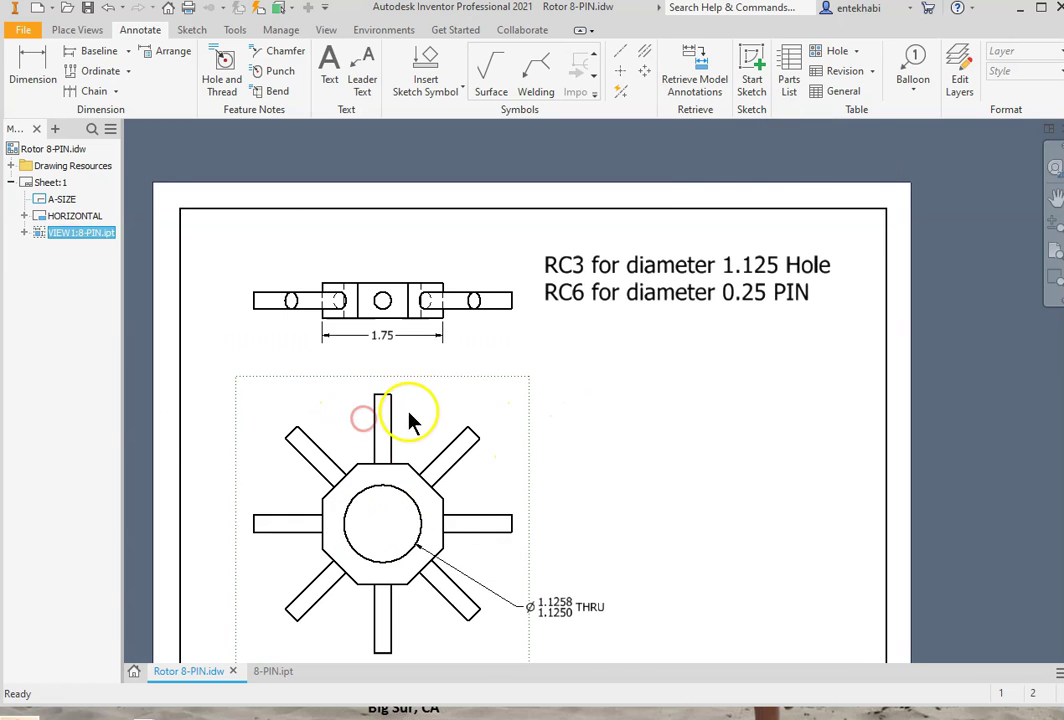
scroll(408, 420, "up", 5)
scroll(408, 420, "down", 5)
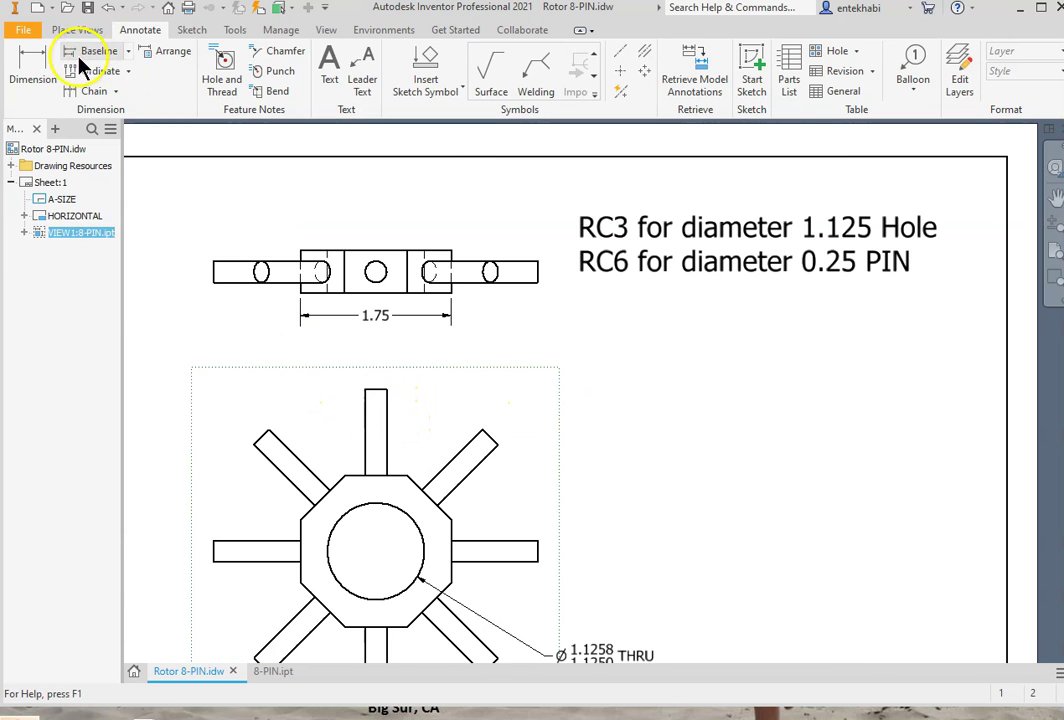
- Add a linear dimension across the width of the top pin in the lower view, placing it above the pin
left_click(30, 74)
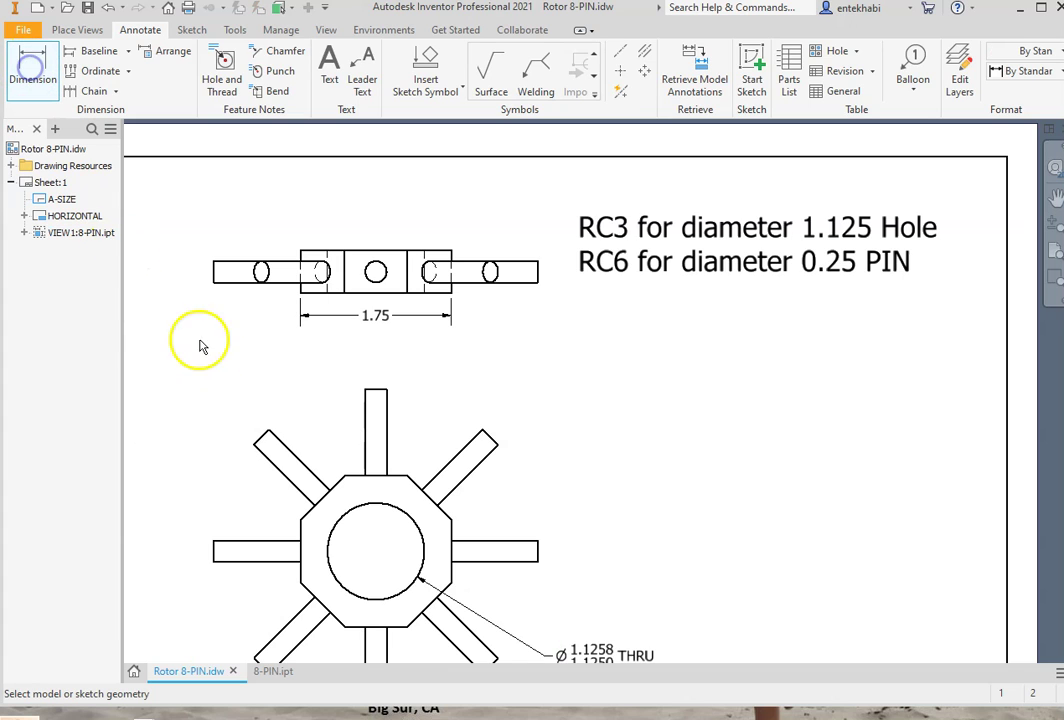
left_click(366, 394)
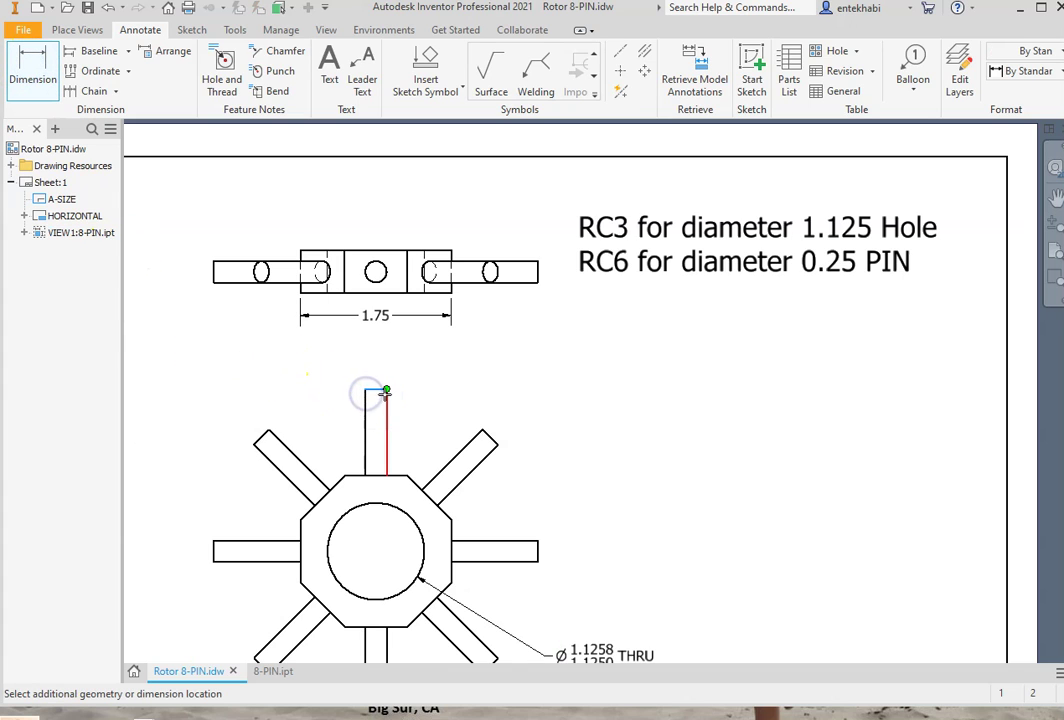
left_click(386, 394)
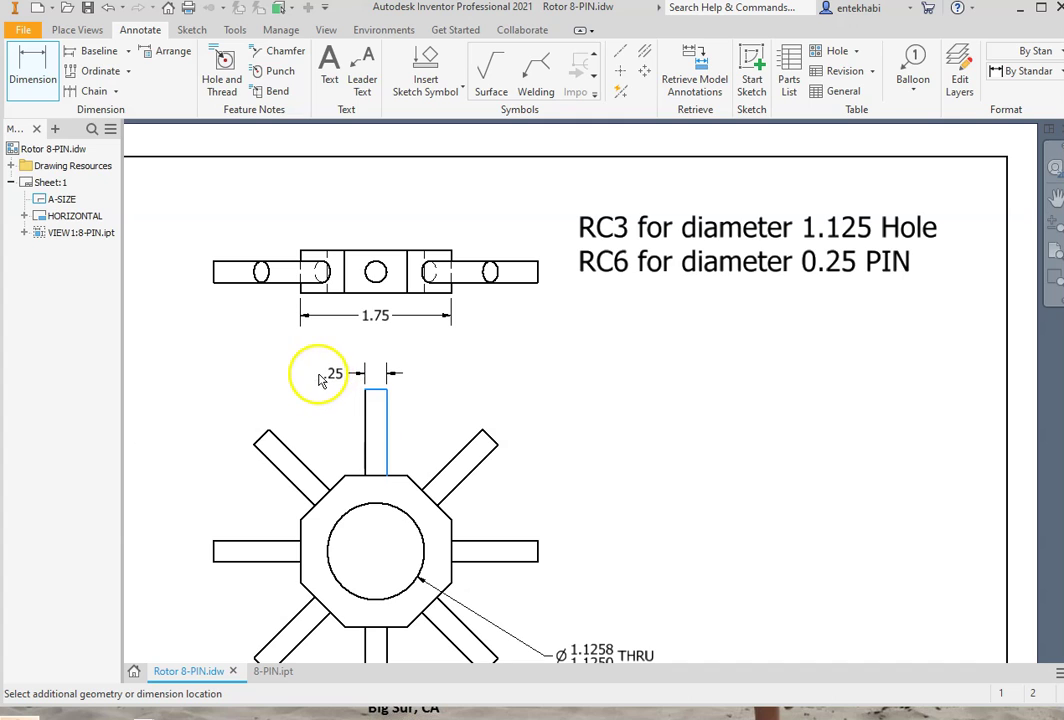
left_click(313, 398)
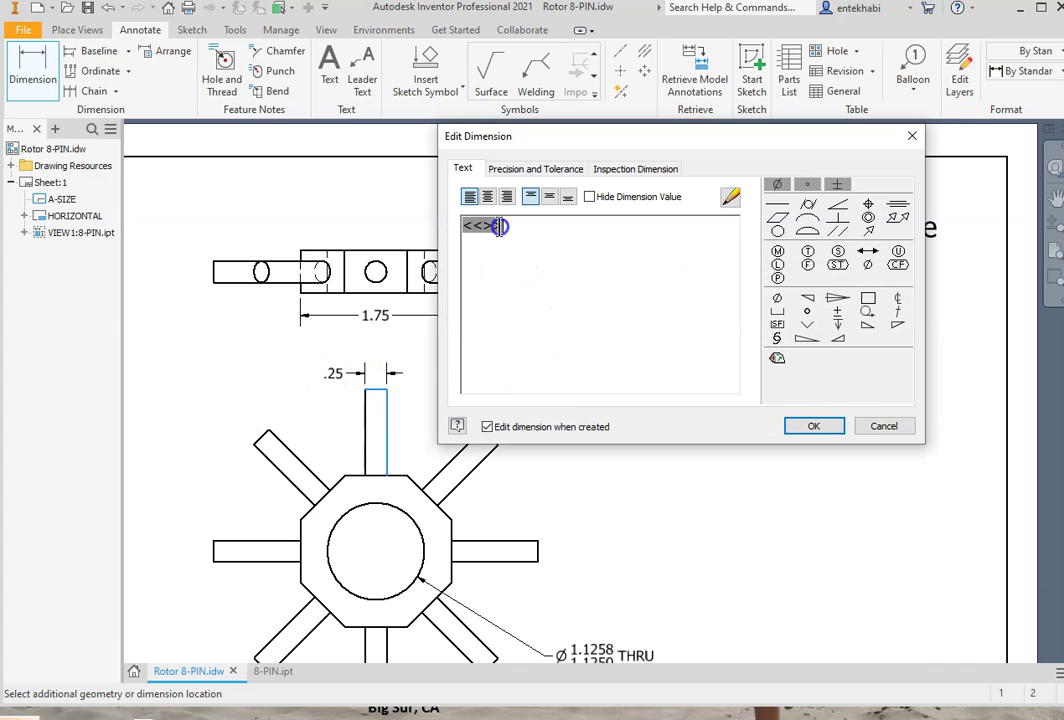
- Set the pin dimension's tolerance method to Limits - Stacked with an upper limit of 0.2490 and a lower limit of 0.2481
left_click(523, 172)
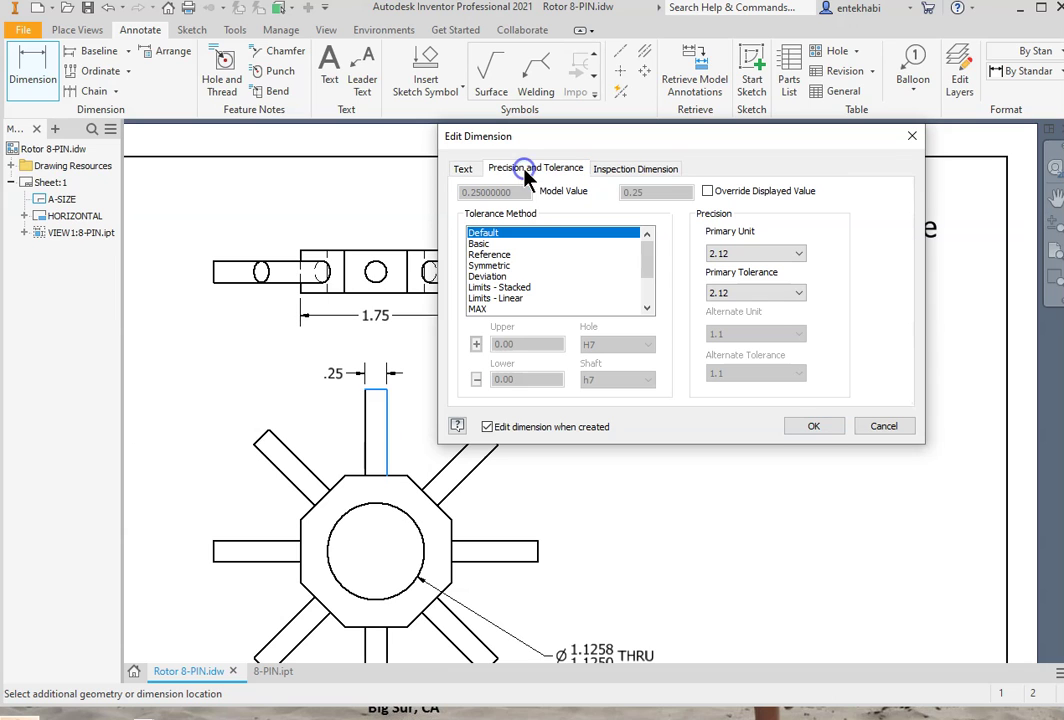
left_click(489, 288)
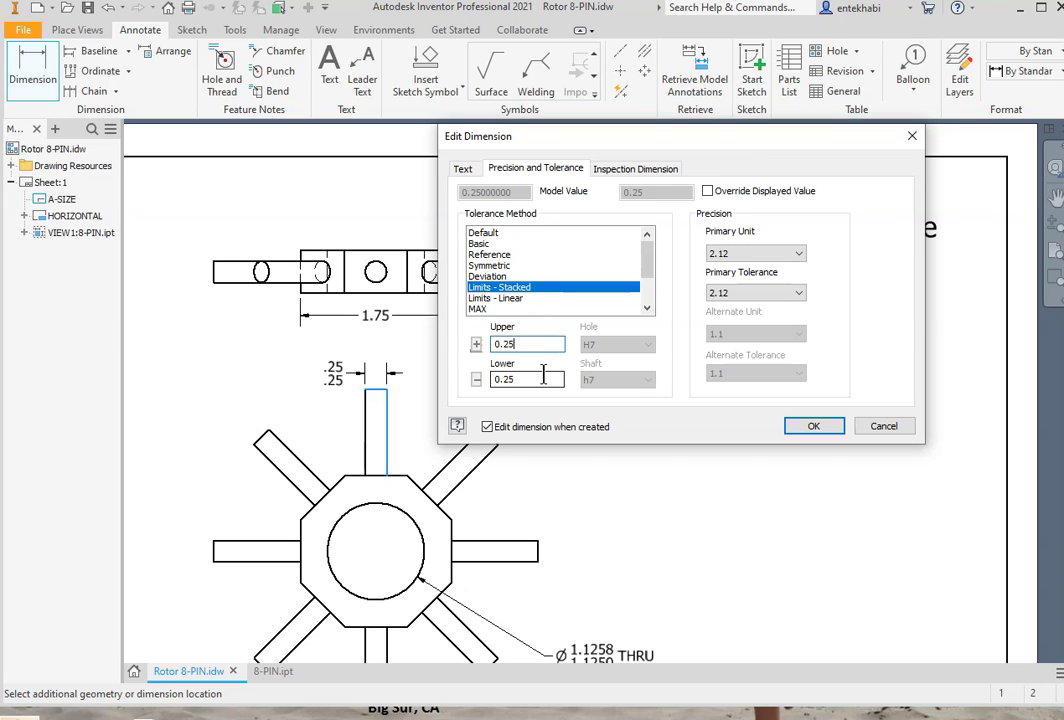
key("BackSpace")
type("2")
key("BackSpace")
left_click(541, 378)
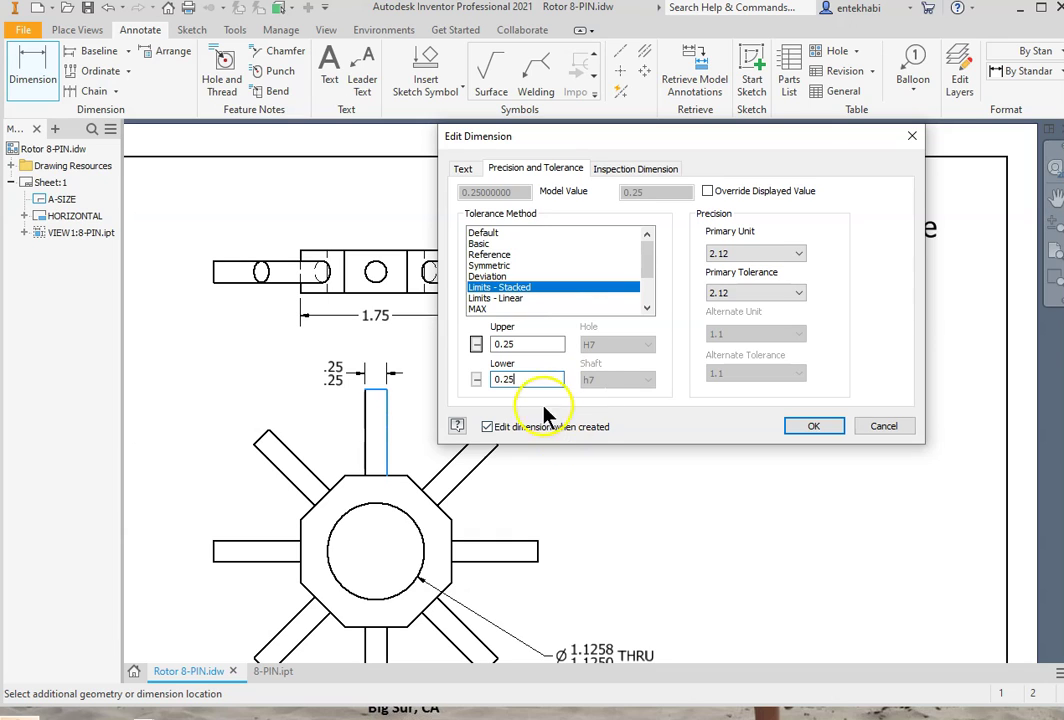
left_click(523, 377)
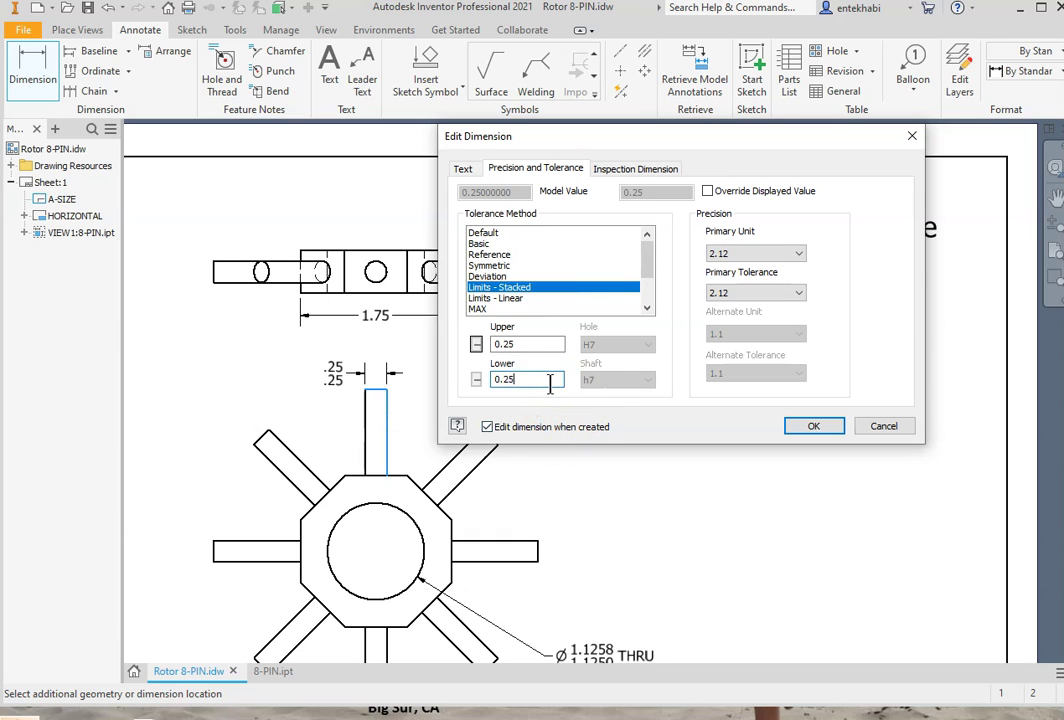
key("BackSpace")
- Set the pin dimension's primary tolerance precision to 4.1234 and apply the dimension settings
left_click(795, 292)
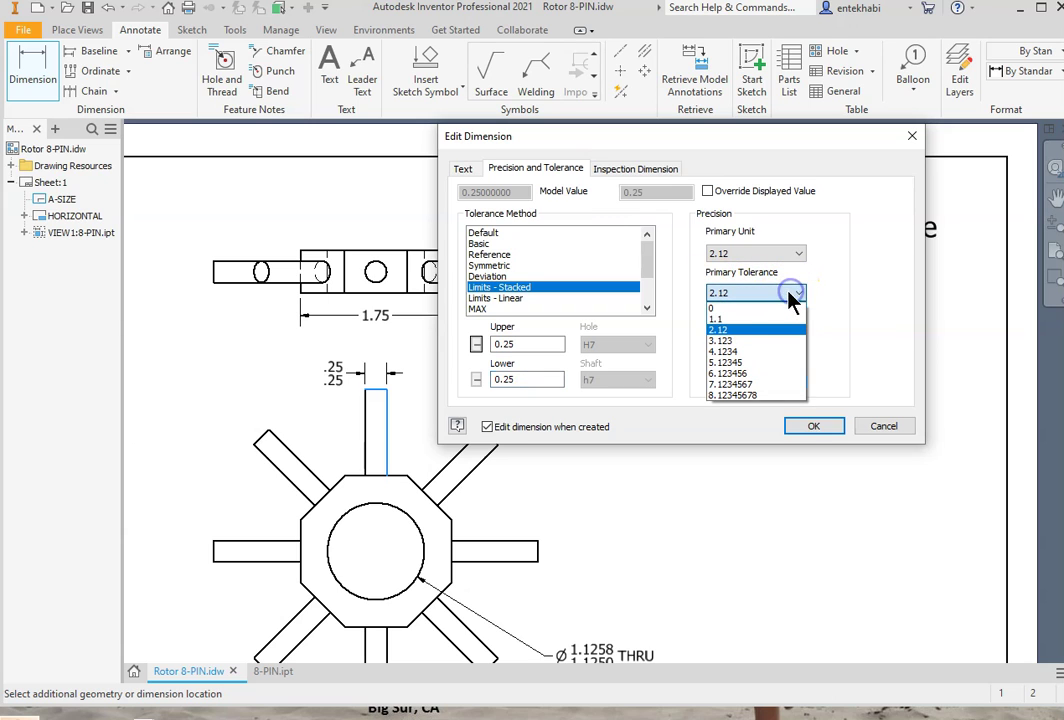
left_click(727, 354)
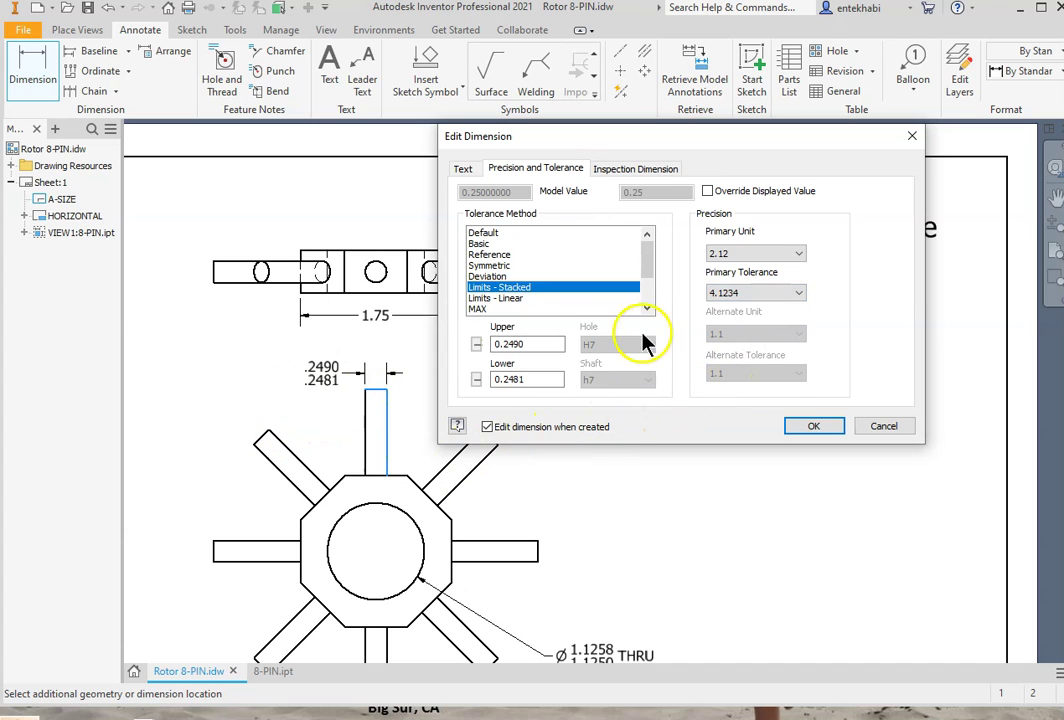
left_click(806, 428)
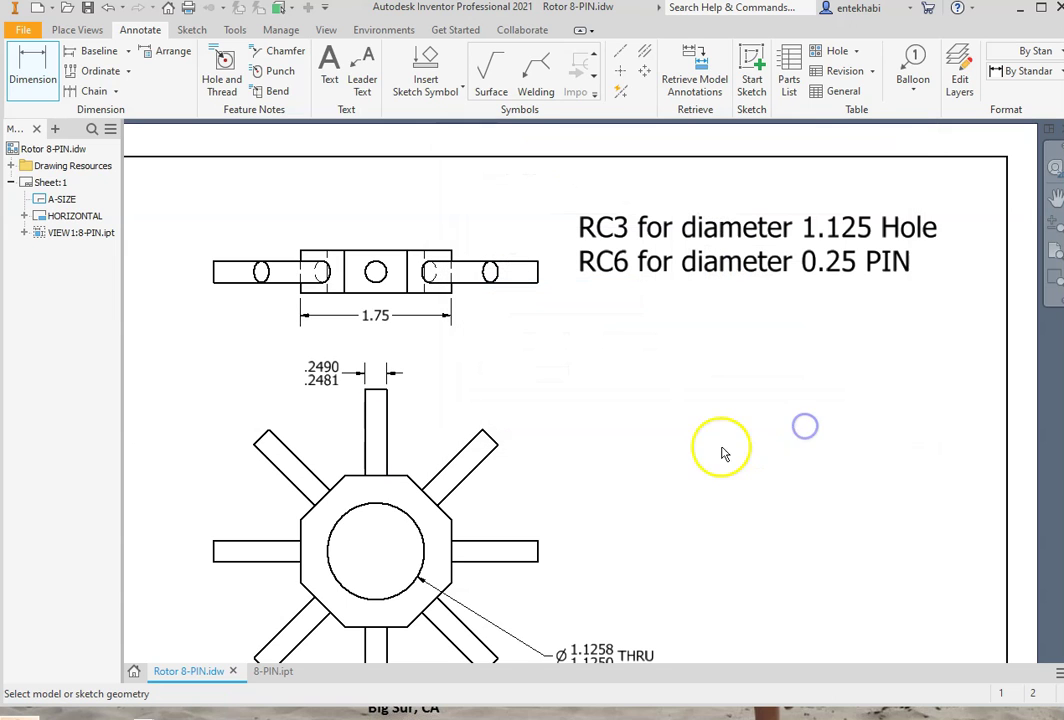
key("Escape")
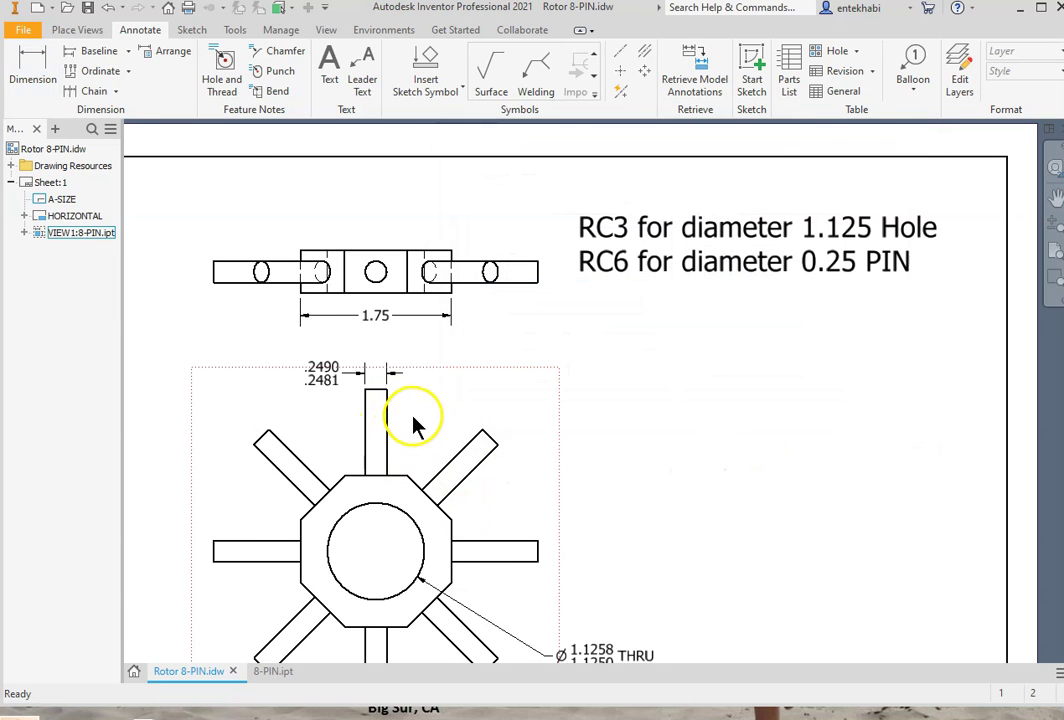
- Edit the pin dimension's text to put "8X" before the value and "Eq. Spaced" on a second line
scroll(410, 423, "up", 3)
mouse_move(410, 423)
middle_mouse_down()
mouse_move(435, 404)
mouse_move(537, 401)
middle_mouse_up()
scroll(422, 363, "up", 1)
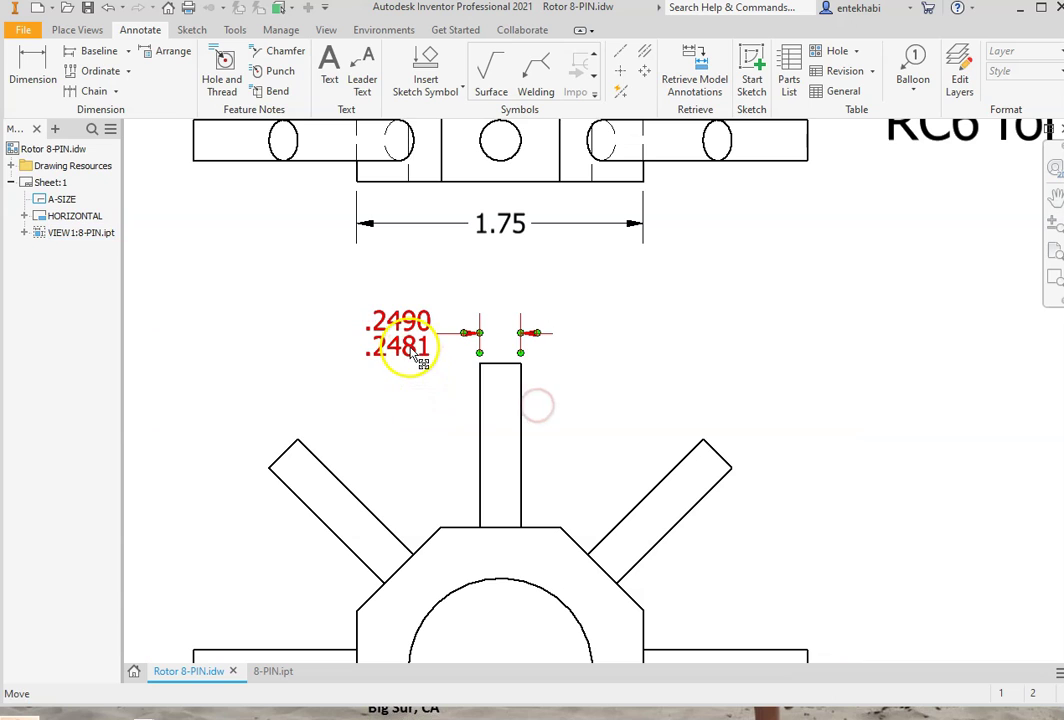
double_click(452, 335)
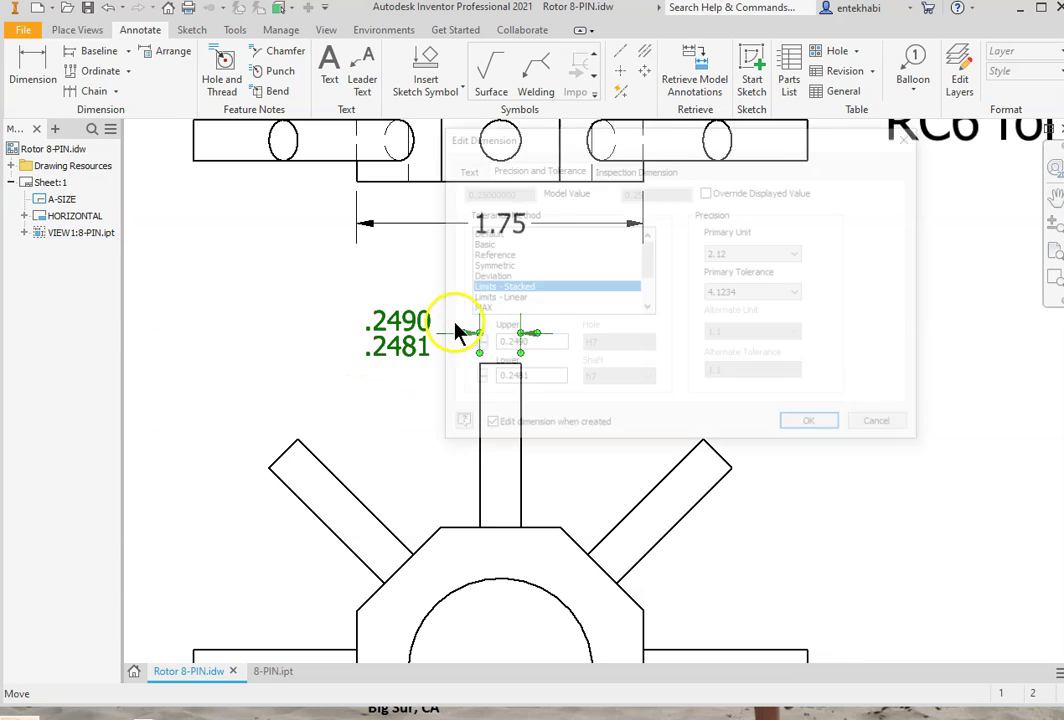
left_click(466, 168)
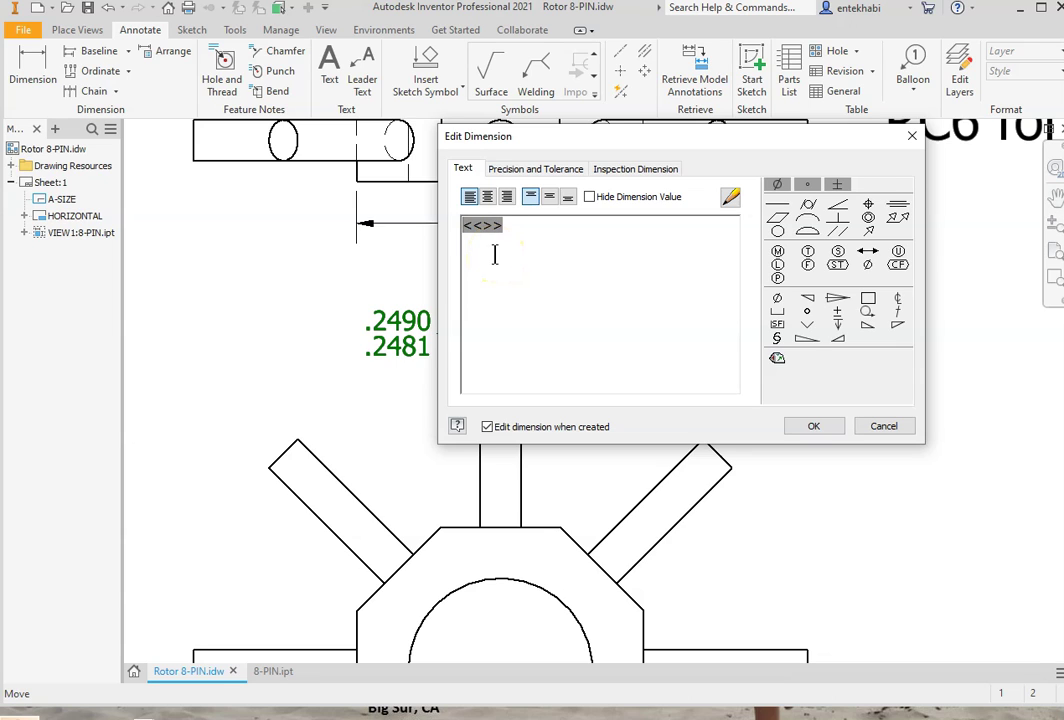
type("8X")
left_click(508, 224)
key("Return")
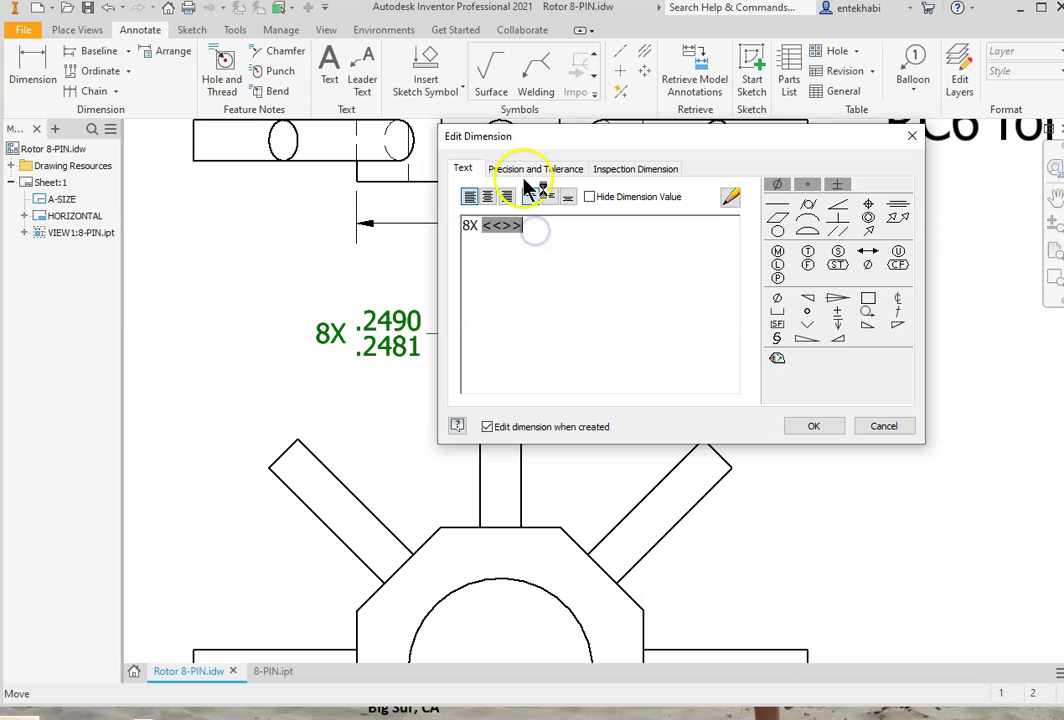
type("E")
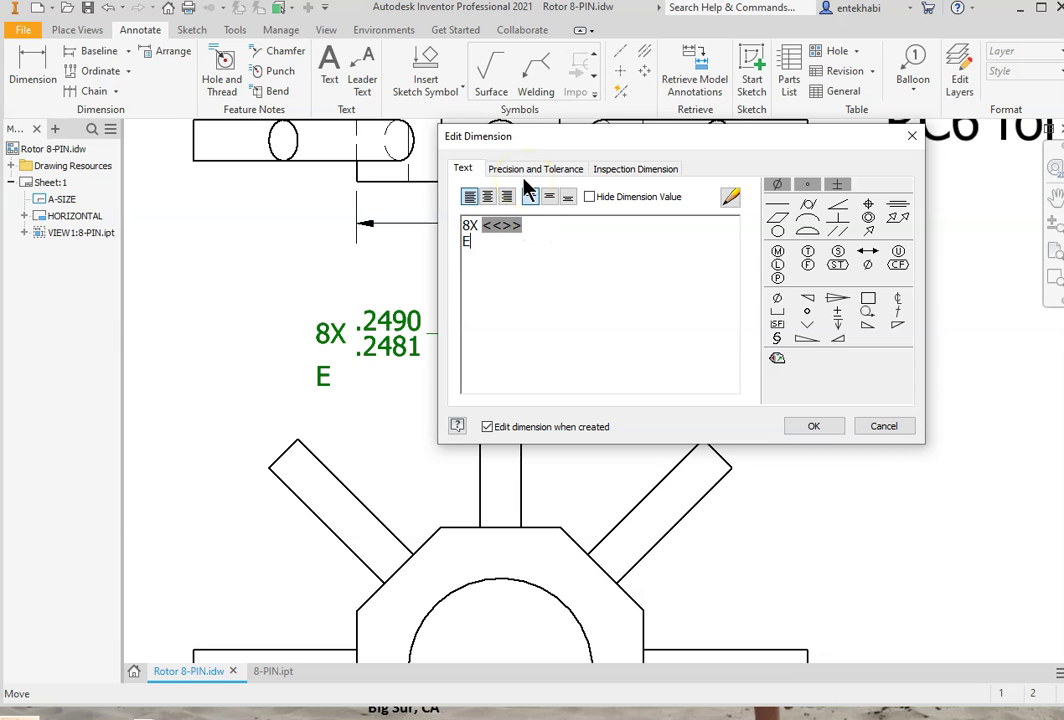
type("q. Spaced")
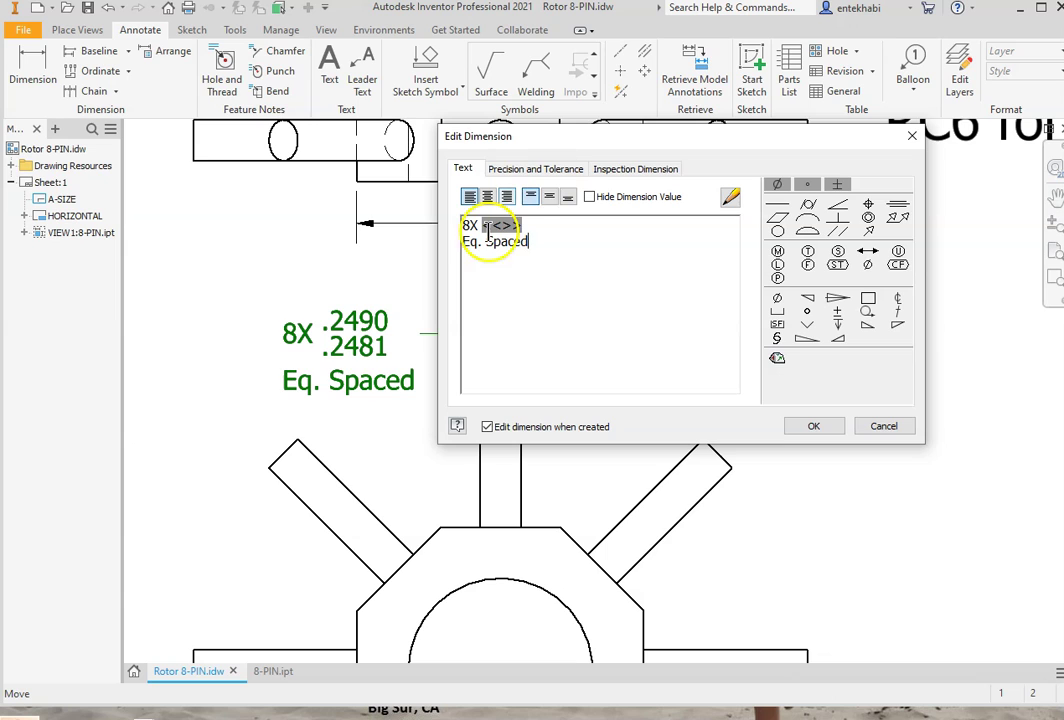
left_click(812, 428)
key("Escape")
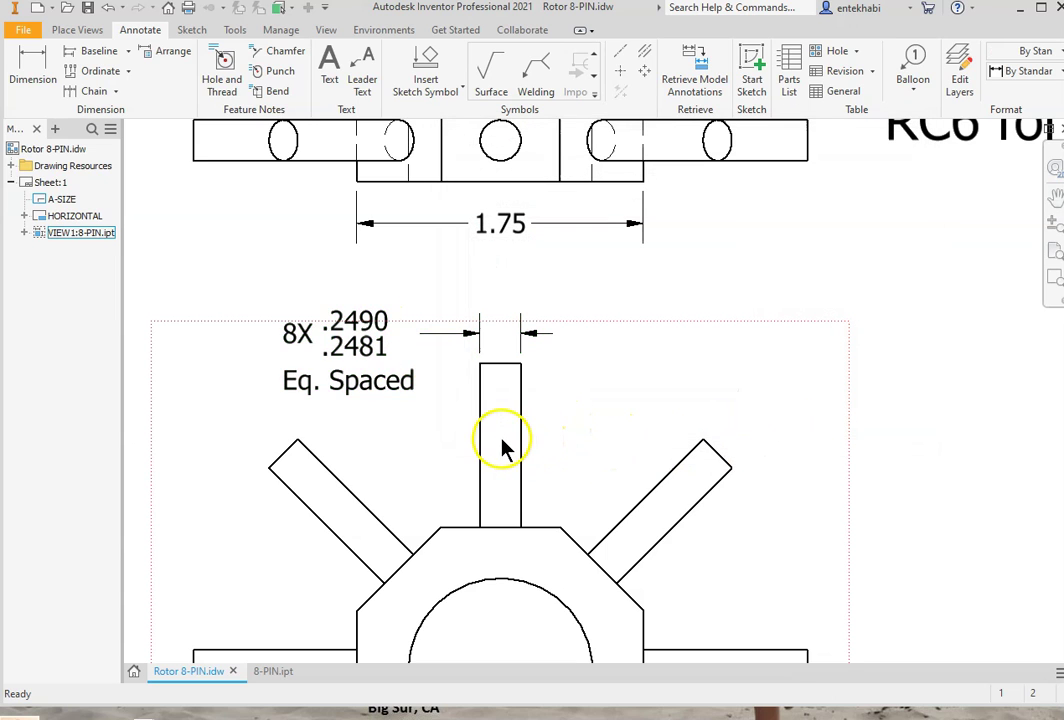
mouse_move(508, 446)
middle_mouse_down()
mouse_move(425, 360)
mouse_move(411, 404)
mouse_move(355, 412)
middle_mouse_up()
scroll(482, 428, "down", 3)
scroll(485, 442, "up", 4)
middle_click_drag(674, 385, 613, 330)
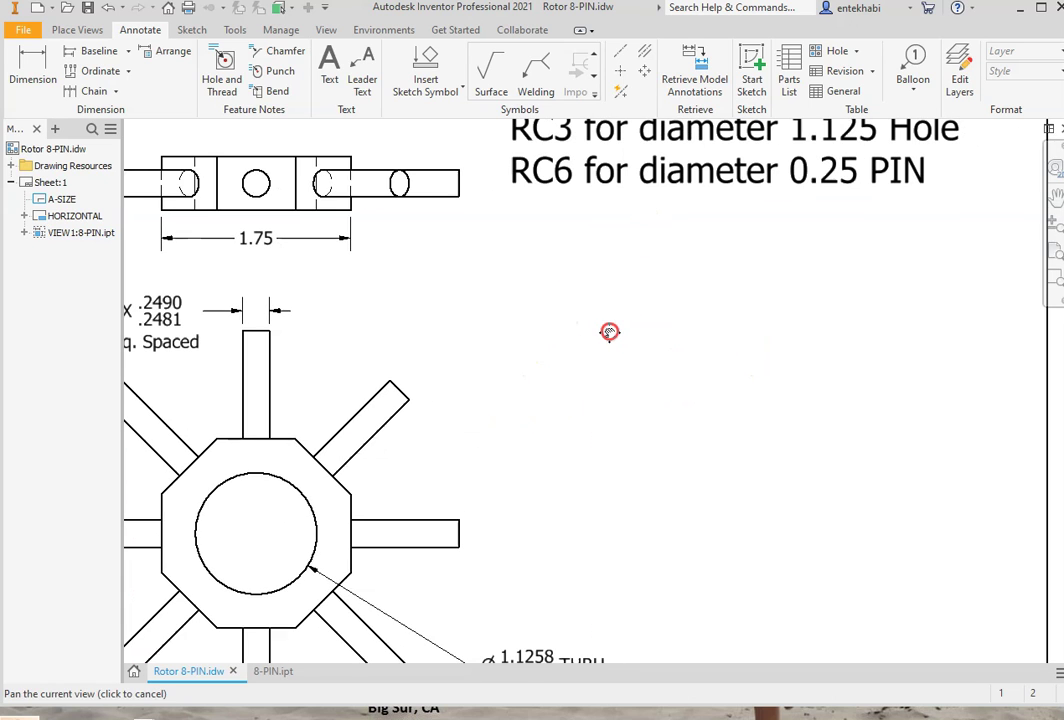